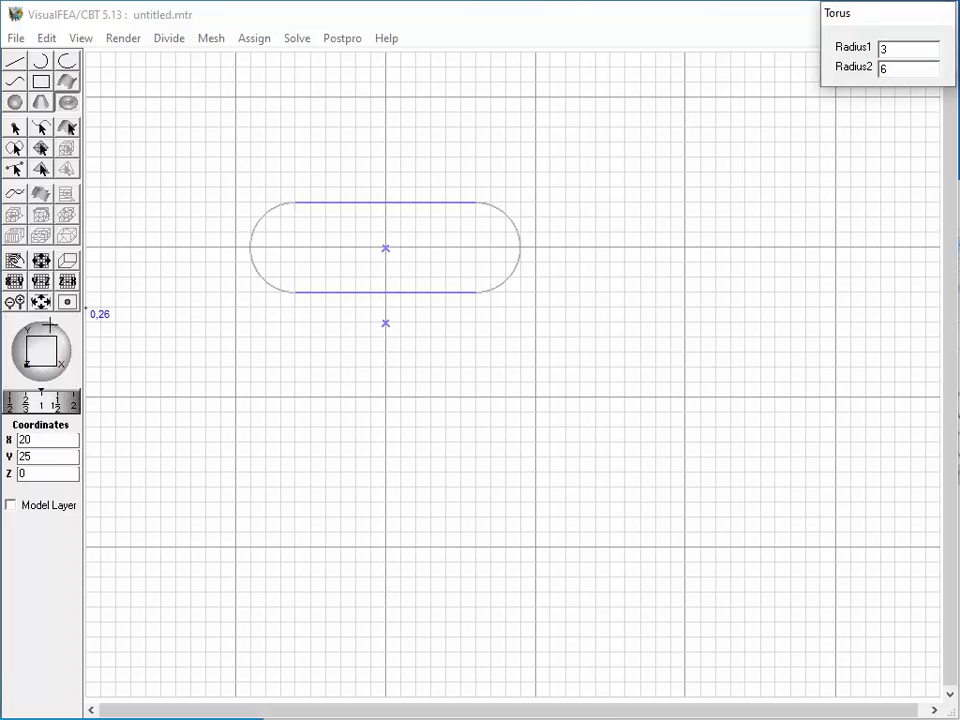
- Create a tapered cylinder primitive with radii 2 and 4, running from (10, 32, 0) to (30, 34, 0) across the torus
left_click_drag(43, 319, 32, 355)
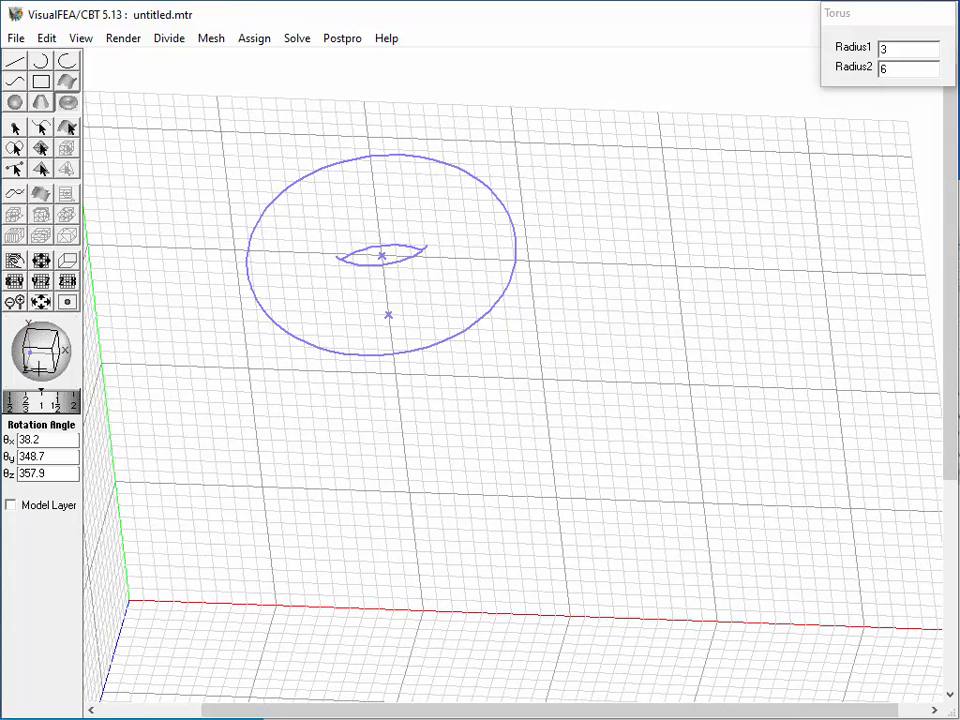
left_click(41, 102)
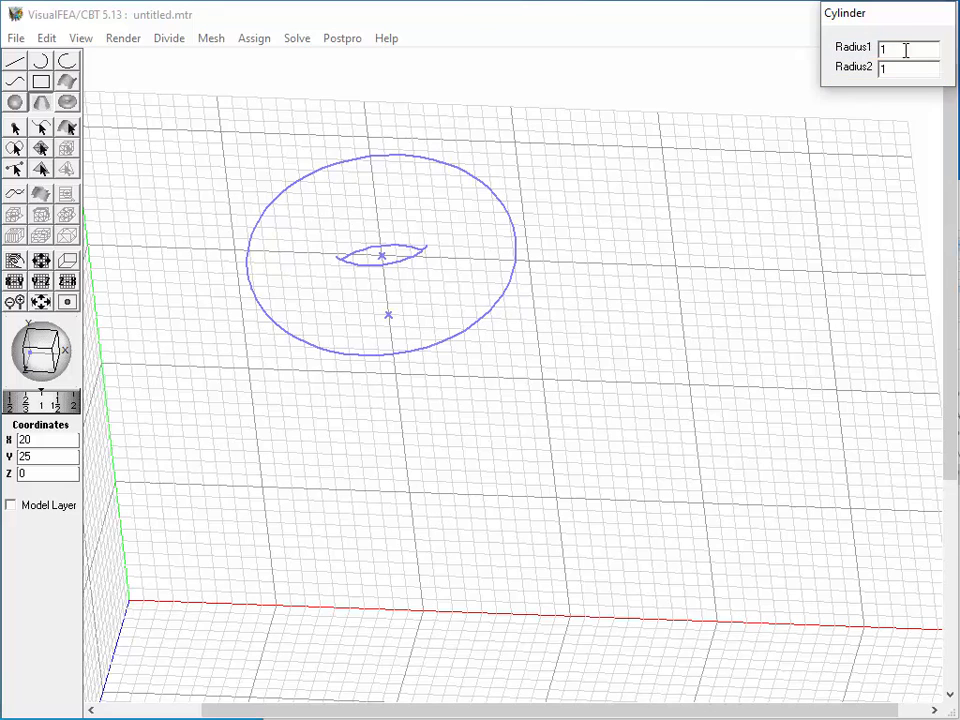
mouse_move(906, 50)
left_mouse_down()
mouse_move(853, 54)
mouse_move(861, 78)
left_mouse_up()
type("2")
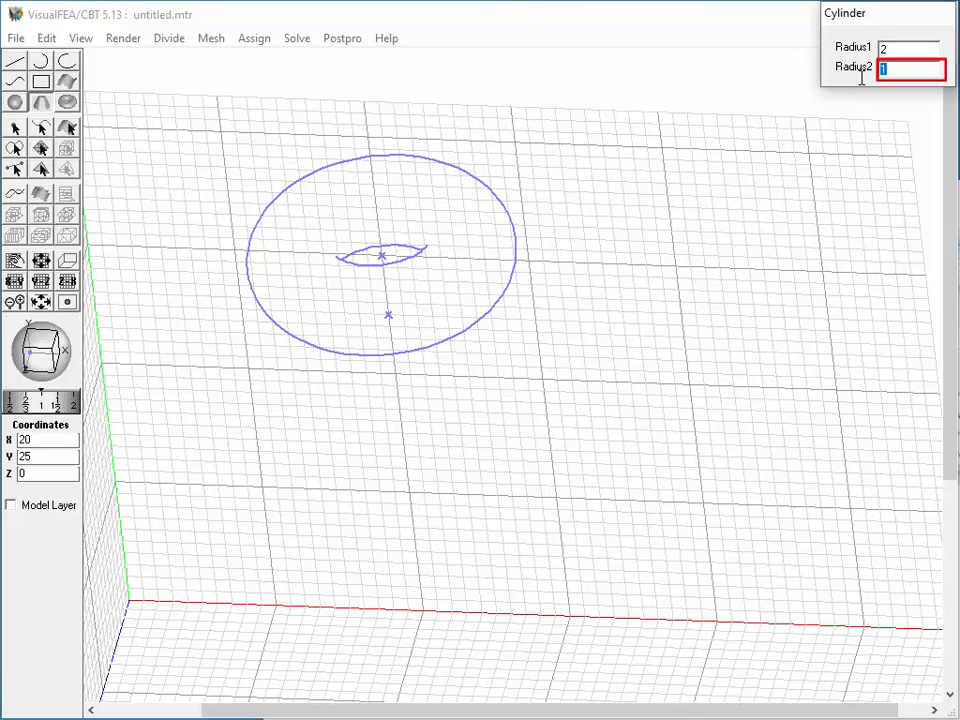
type("4")
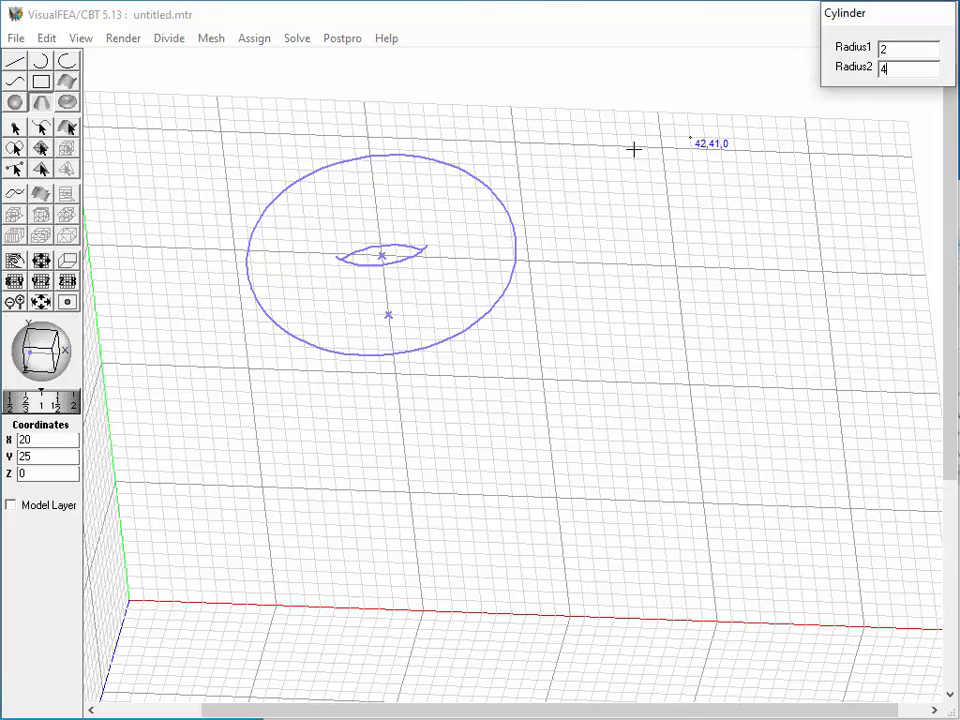
left_click(231, 224)
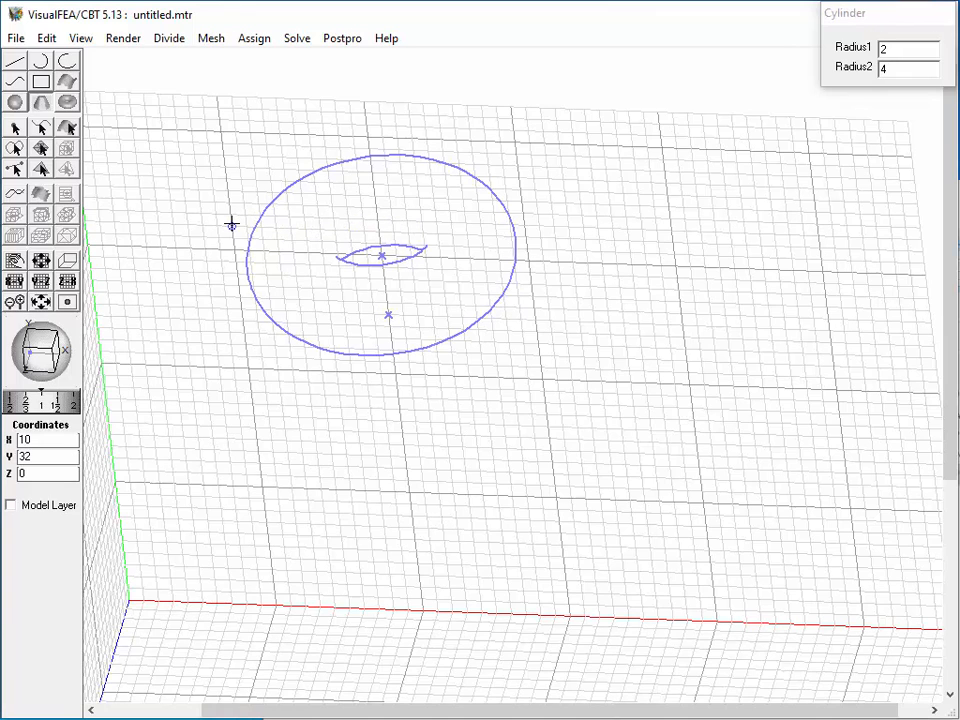
left_click(522, 215)
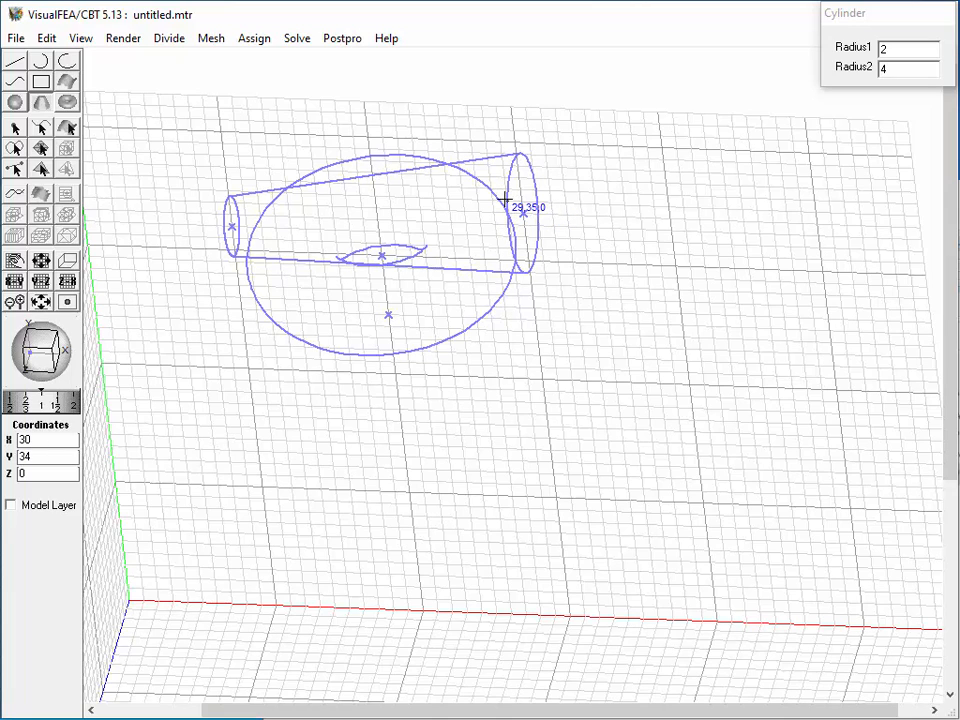
- Intersect the torus and the tapered cylinder as surface primitives to generate their intersection curves
left_click(46, 40)
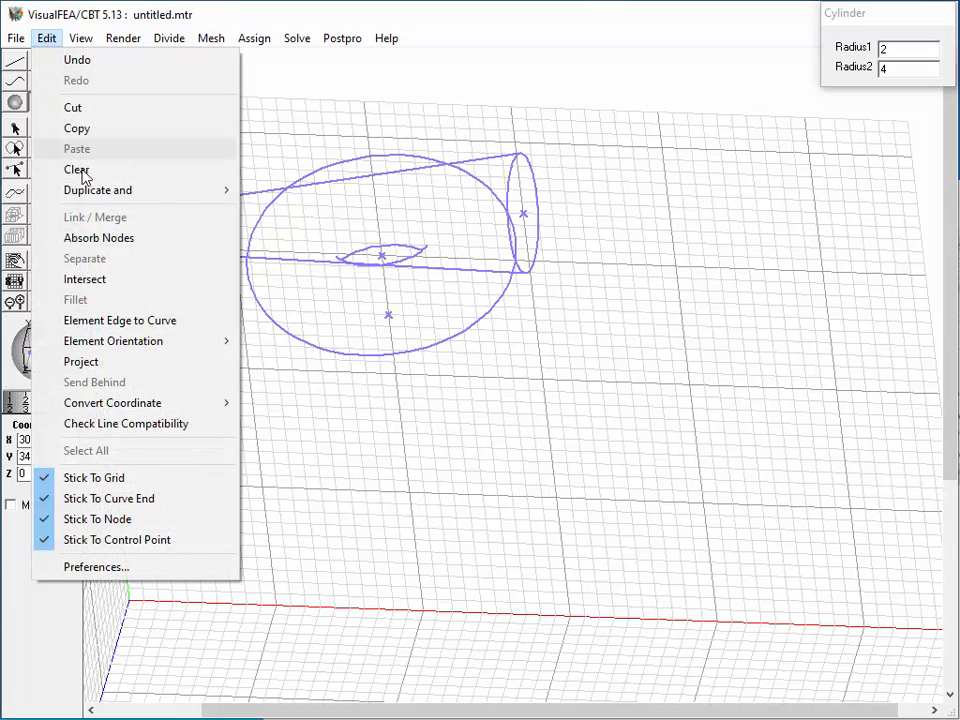
left_click(80, 280)
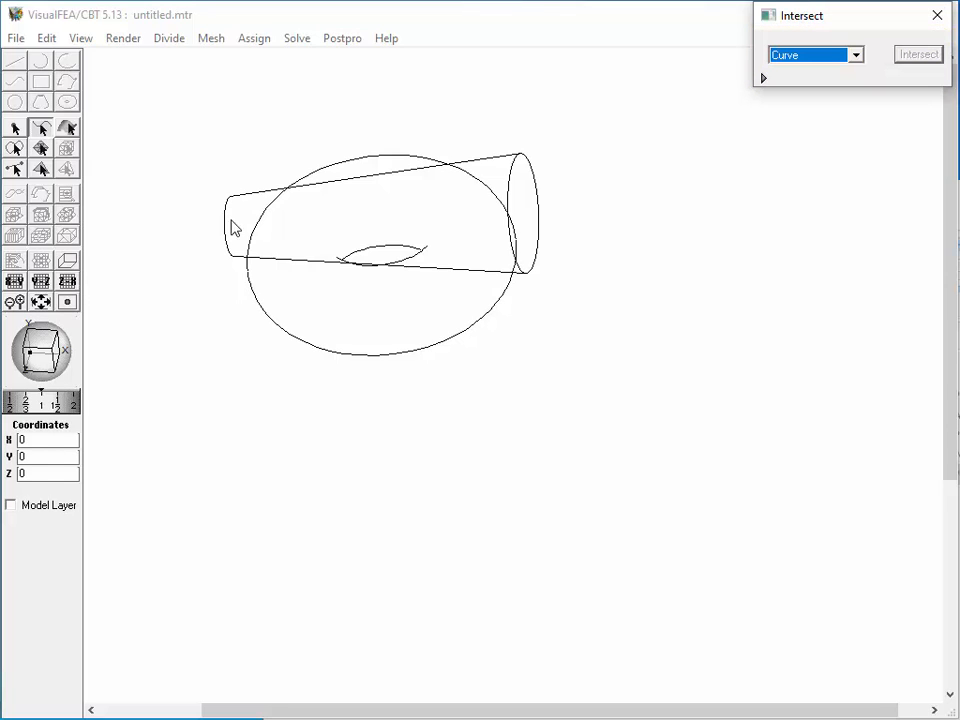
left_click(857, 56)
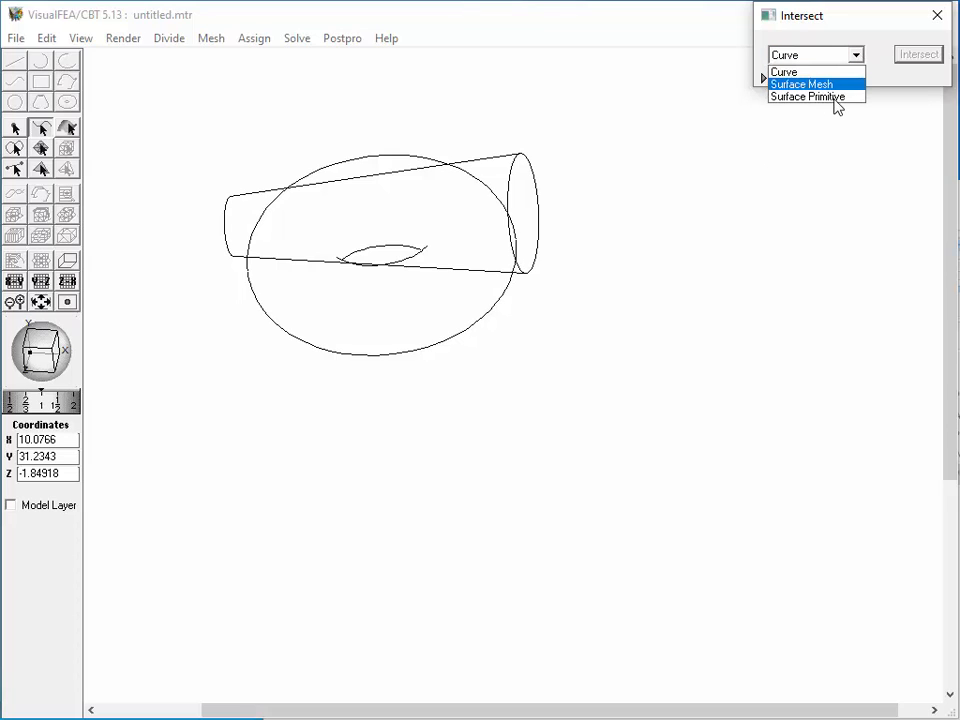
left_click(834, 98)
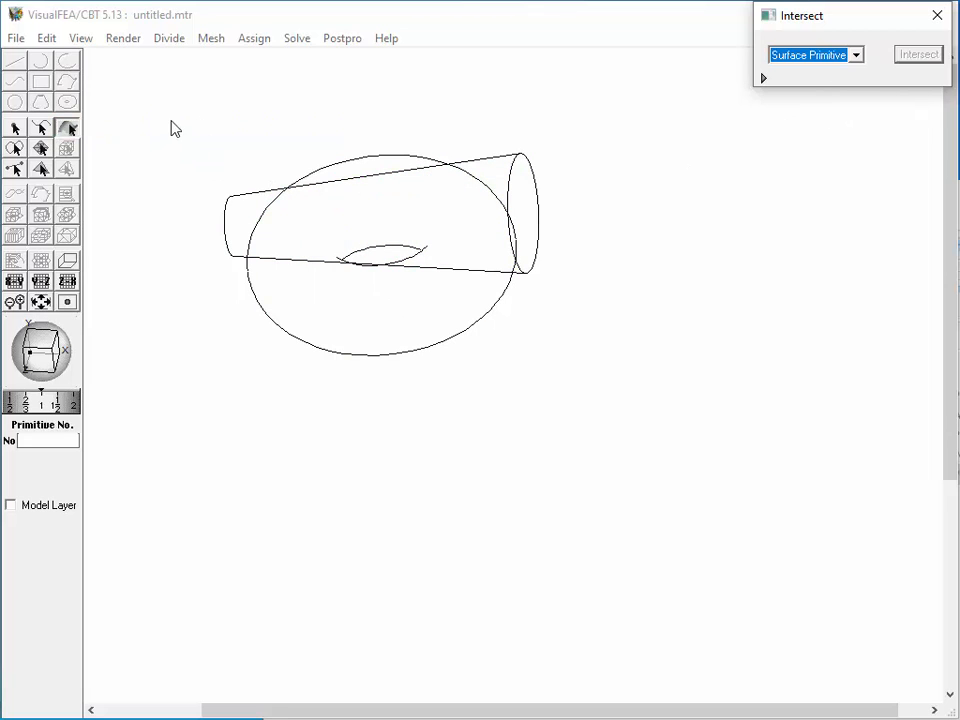
left_click_drag(171, 122, 614, 370)
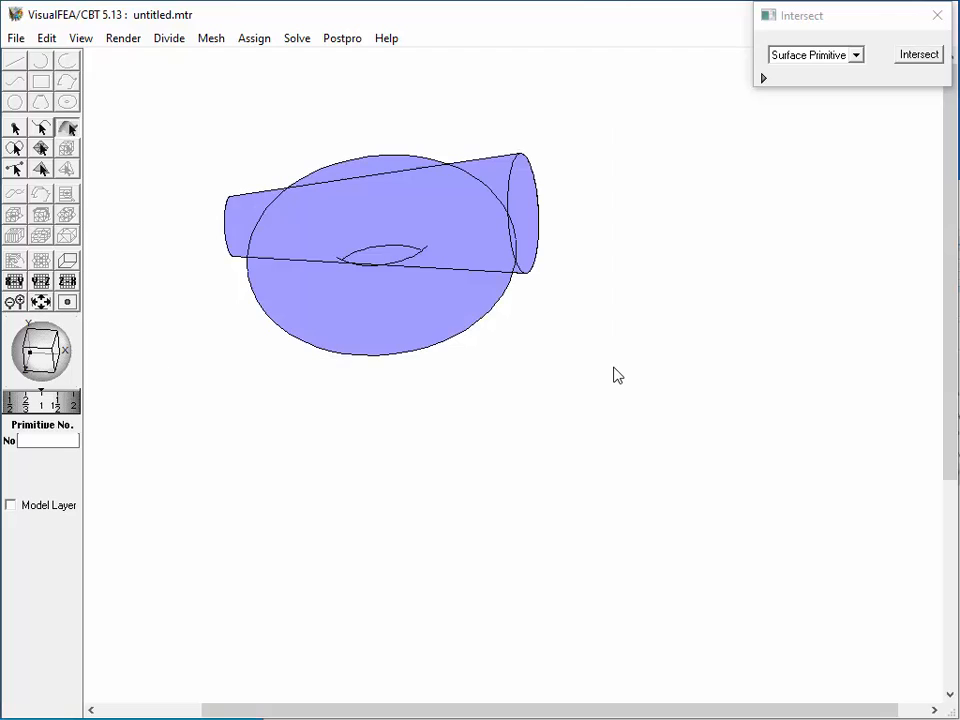
left_click(926, 57)
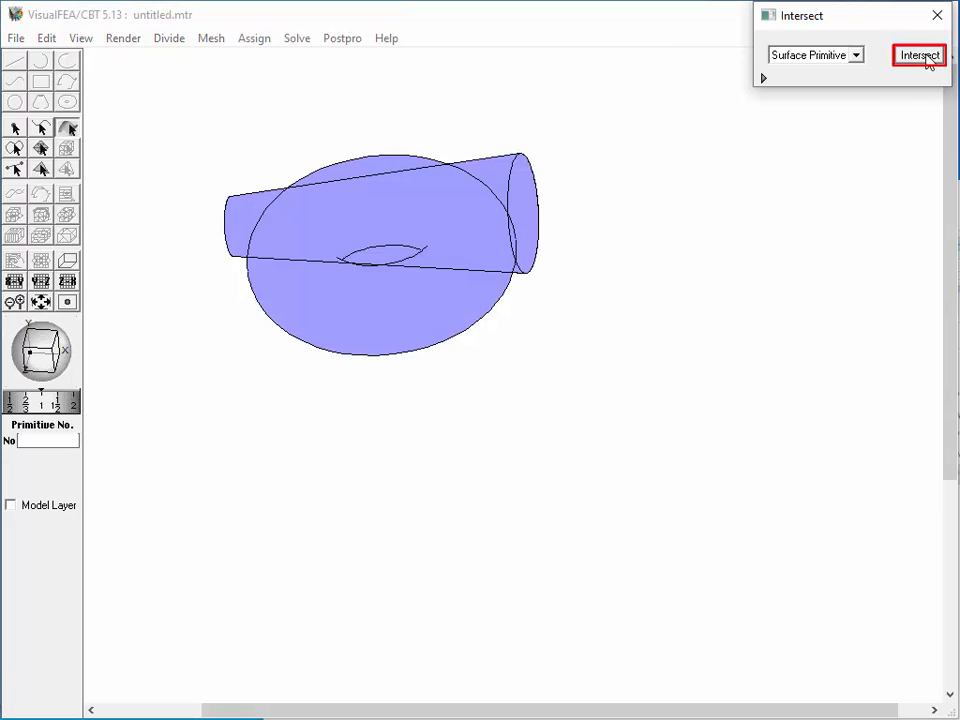
left_click(927, 58)
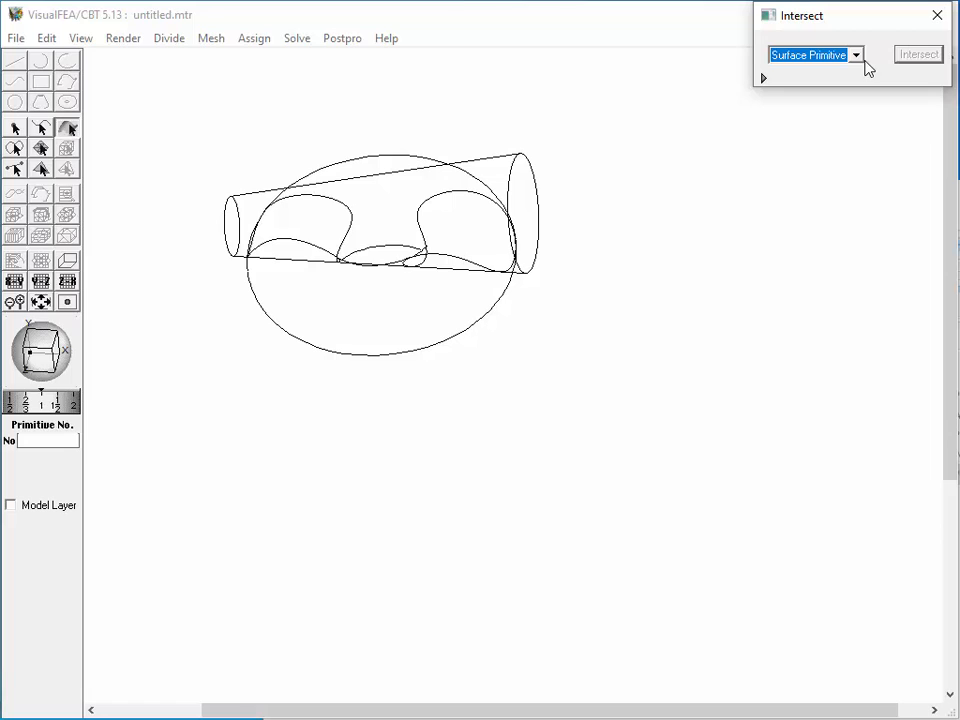
- Open automatic meshing over surface primitives, with the torus and cylinder enlarged to a 1.5 zoom factor
left_click(206, 40)
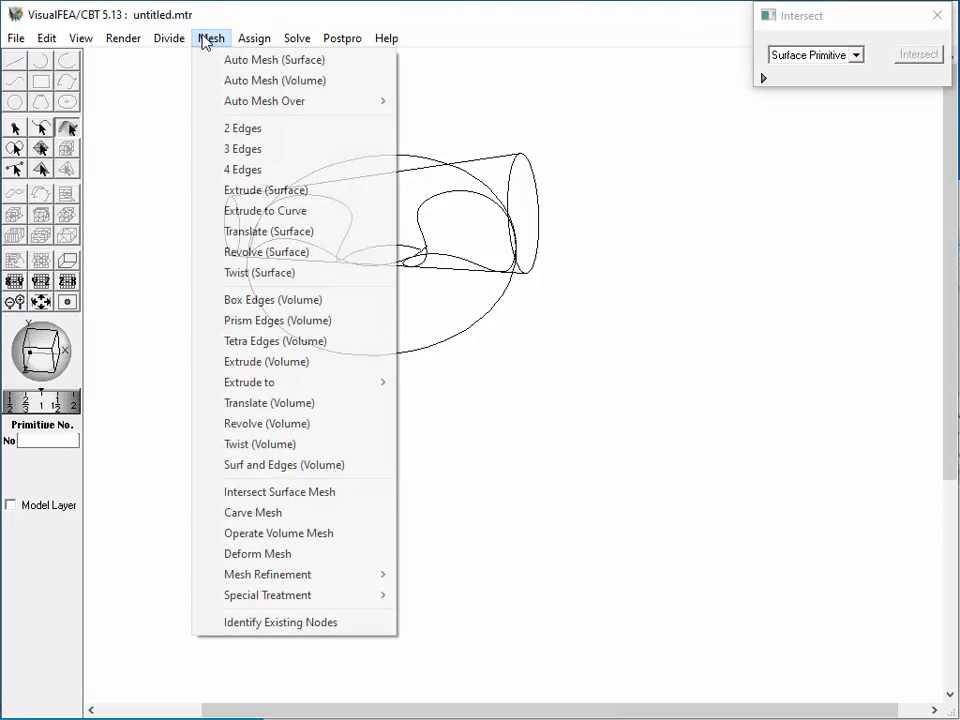
mouse_move(231, 102)
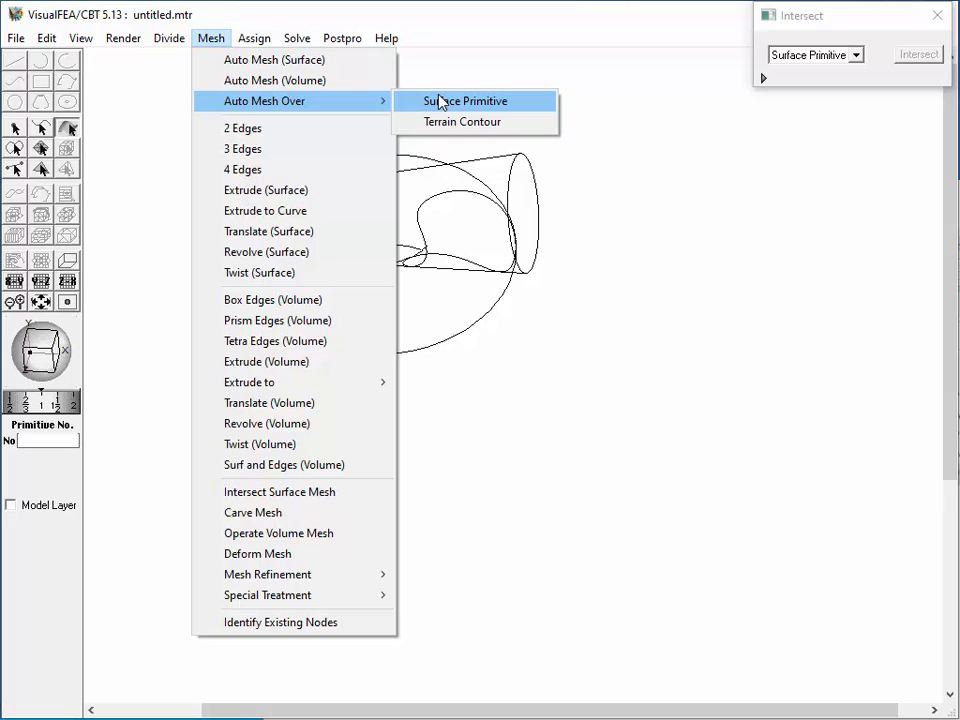
left_click(440, 102)
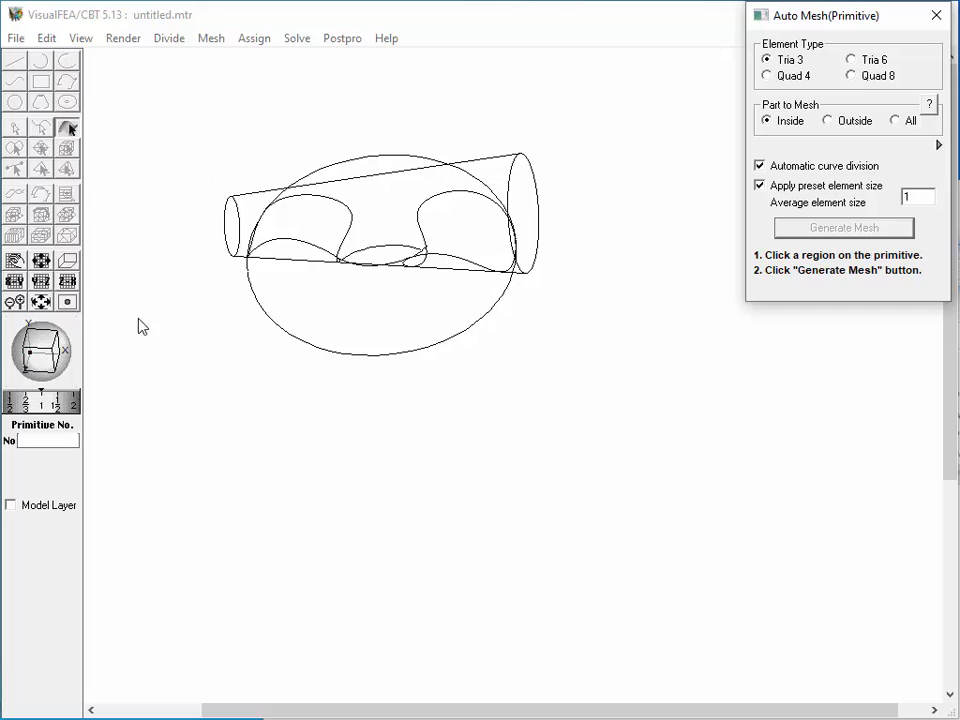
left_click_drag(65, 403, 57, 405)
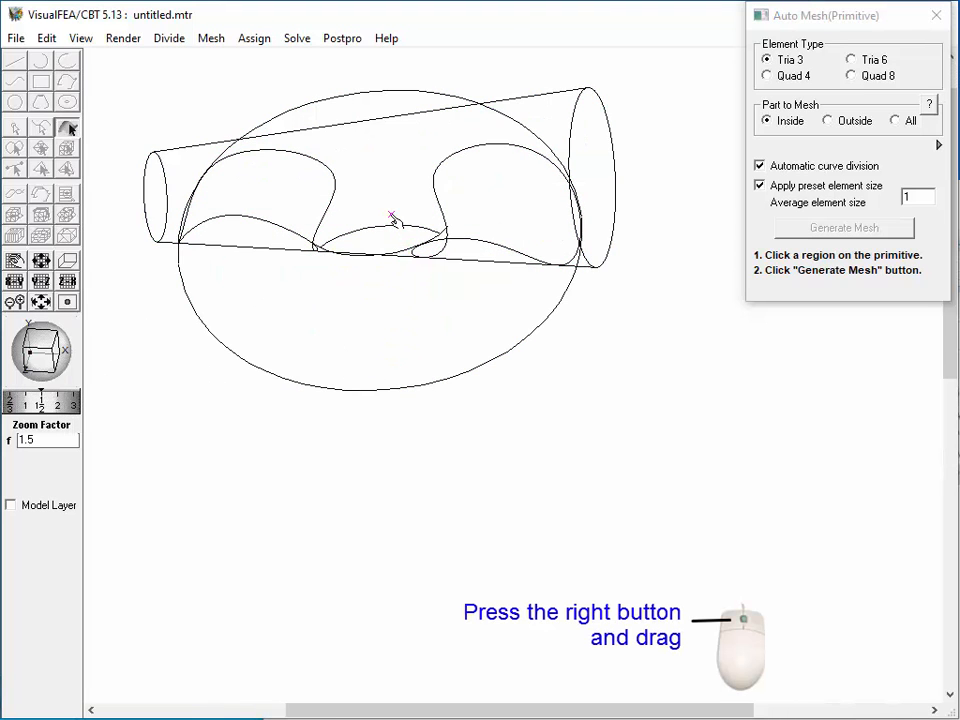
right_click_drag(394, 216, 411, 336)
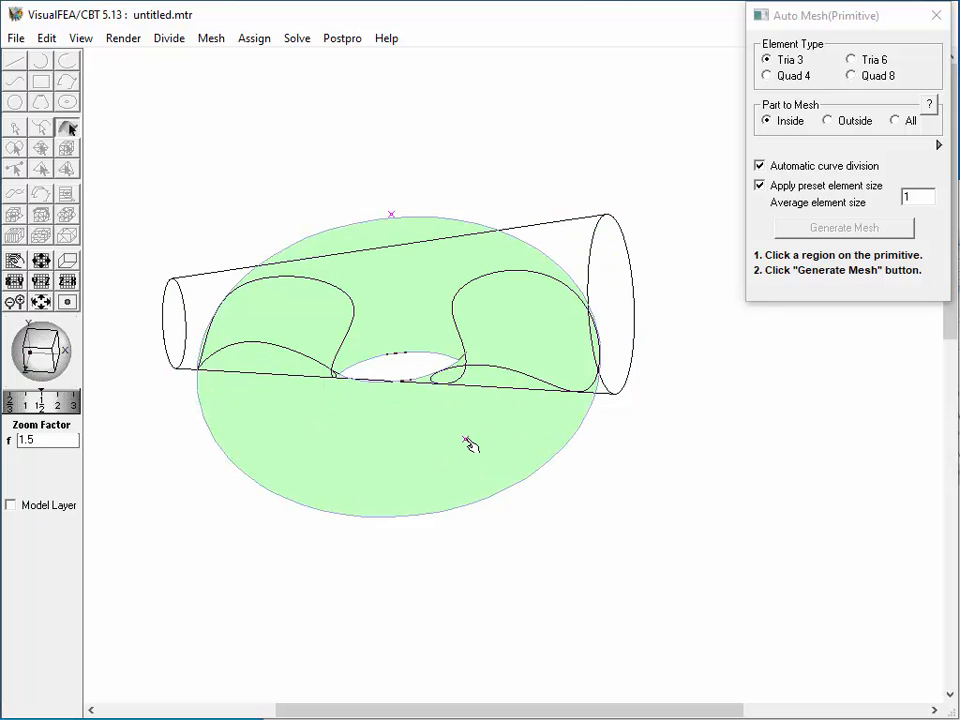
- Try meshing the Inside part of the torus from its lower front surface with Tria 3 elements of size 1, and undo the mesh
left_click(468, 444)
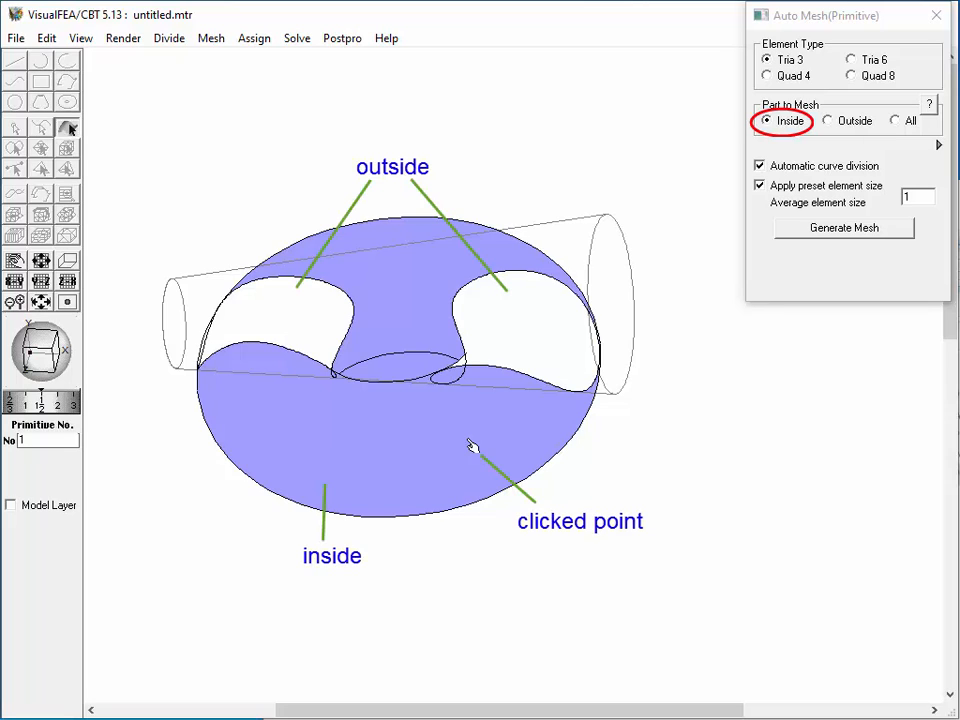
left_click(836, 228)
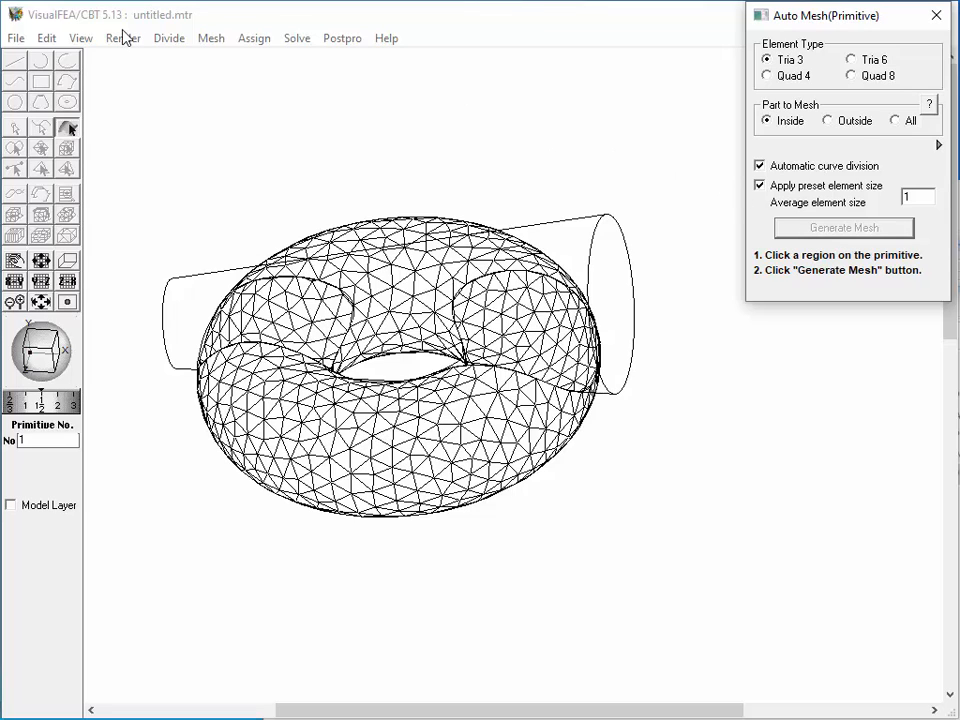
left_click(46, 38)
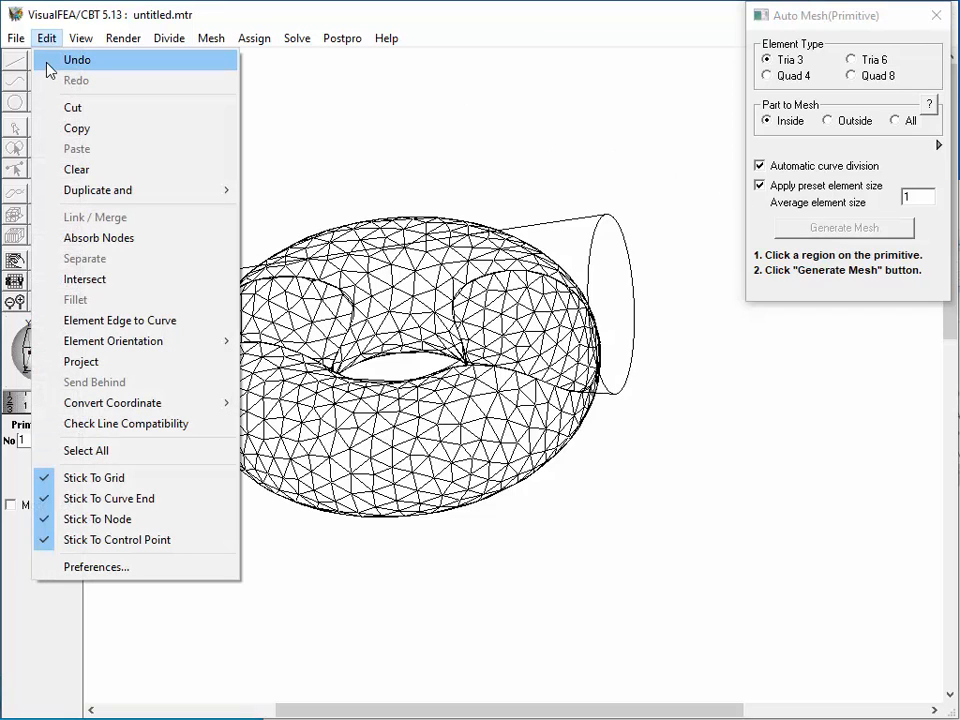
left_click(47, 62)
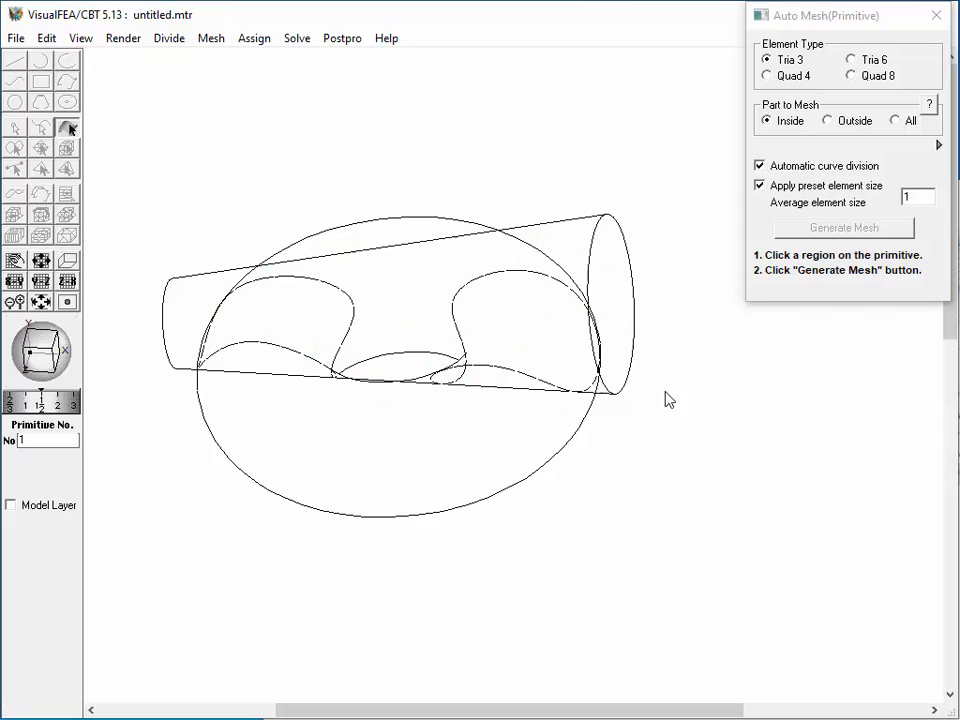
- Try meshing the Outside part of the torus, using its lower front surface as the reference region, and undo the mesh
left_click(831, 121)
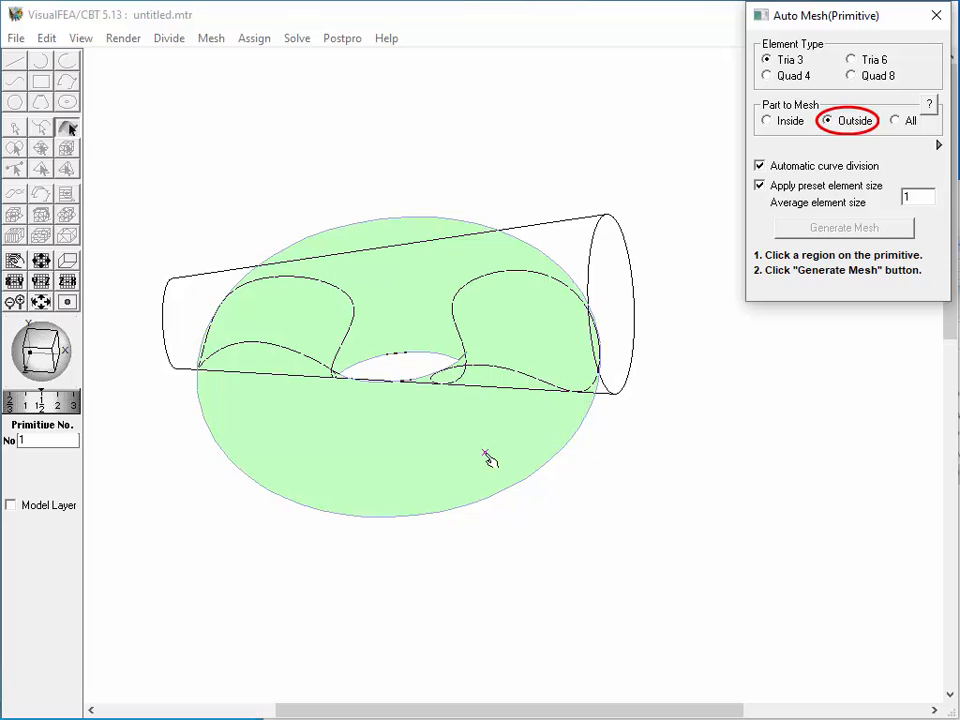
left_click(489, 458)
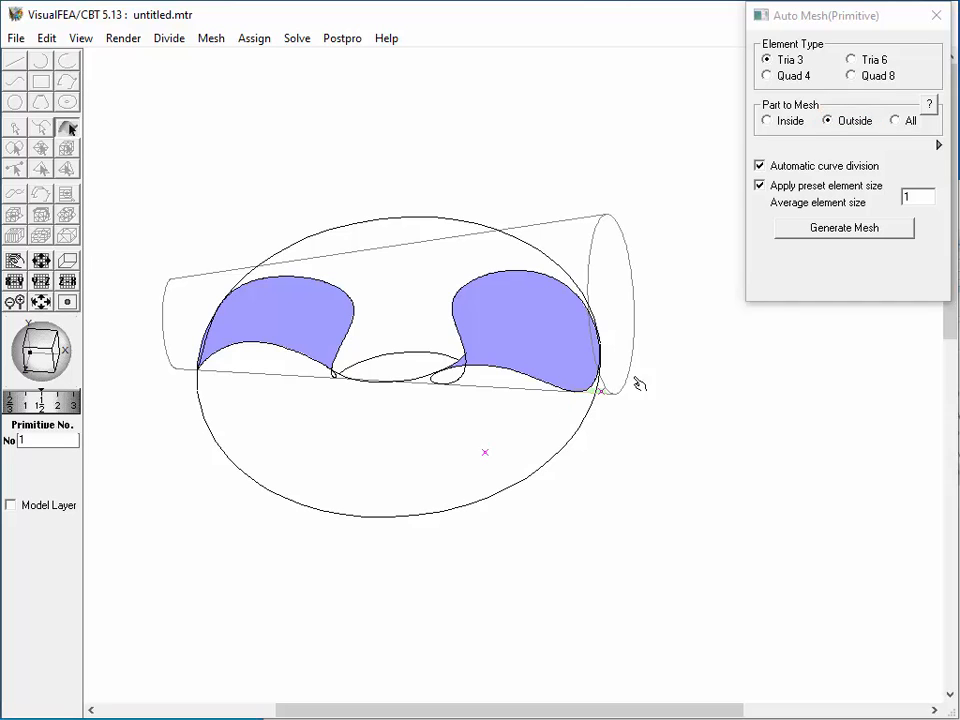
left_click(845, 230)
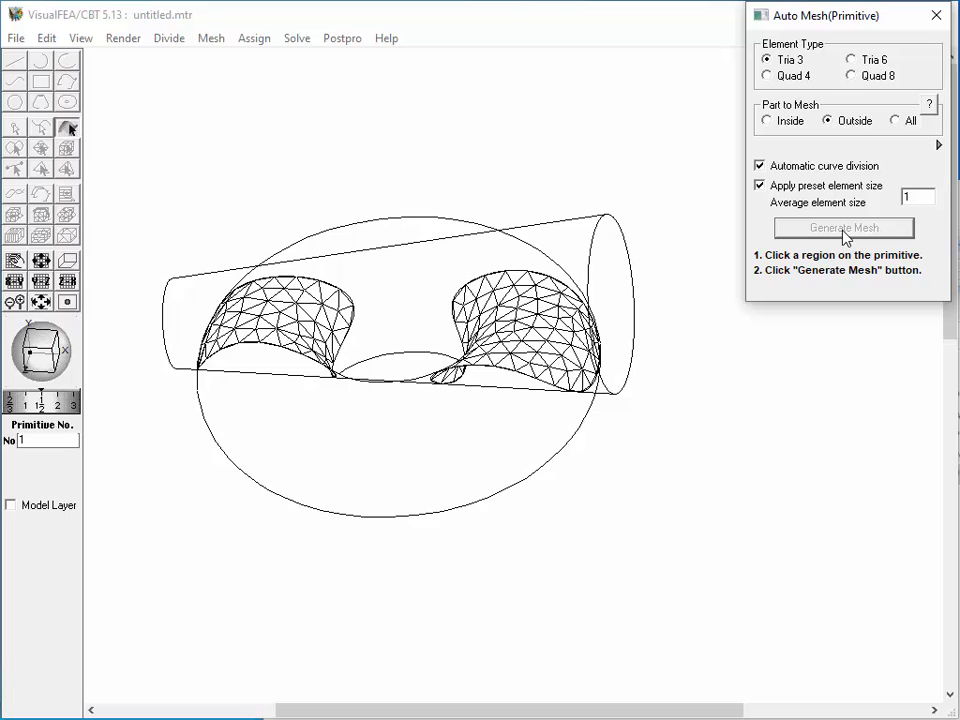
left_click(47, 38)
left_click(44, 61)
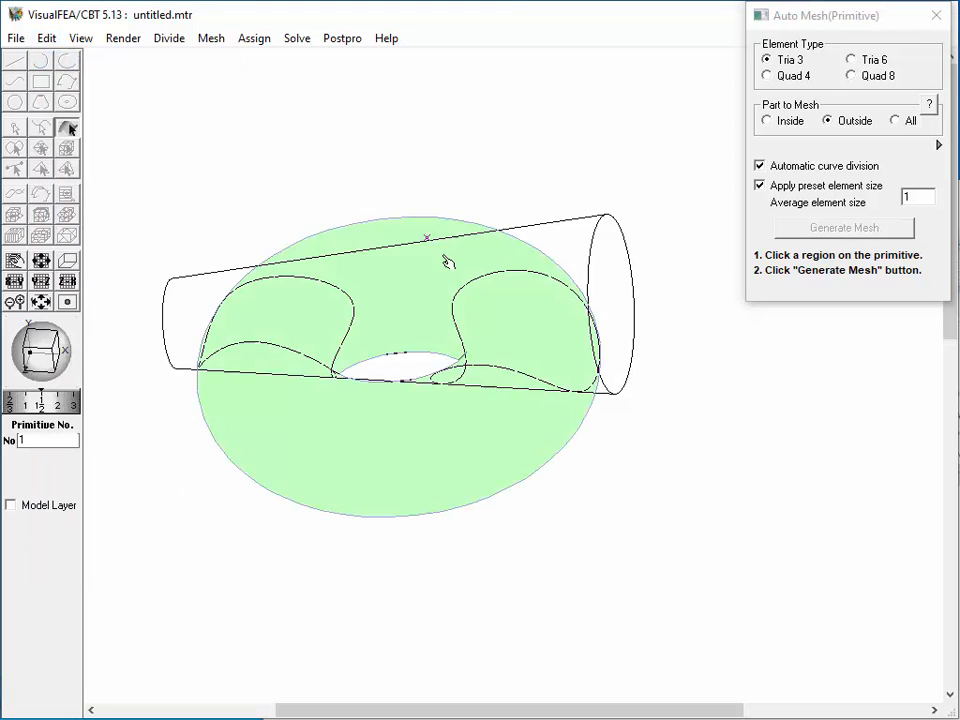
- Try meshing the whole torus surface with the part to mesh set to All, and undo the mesh
left_click(896, 121)
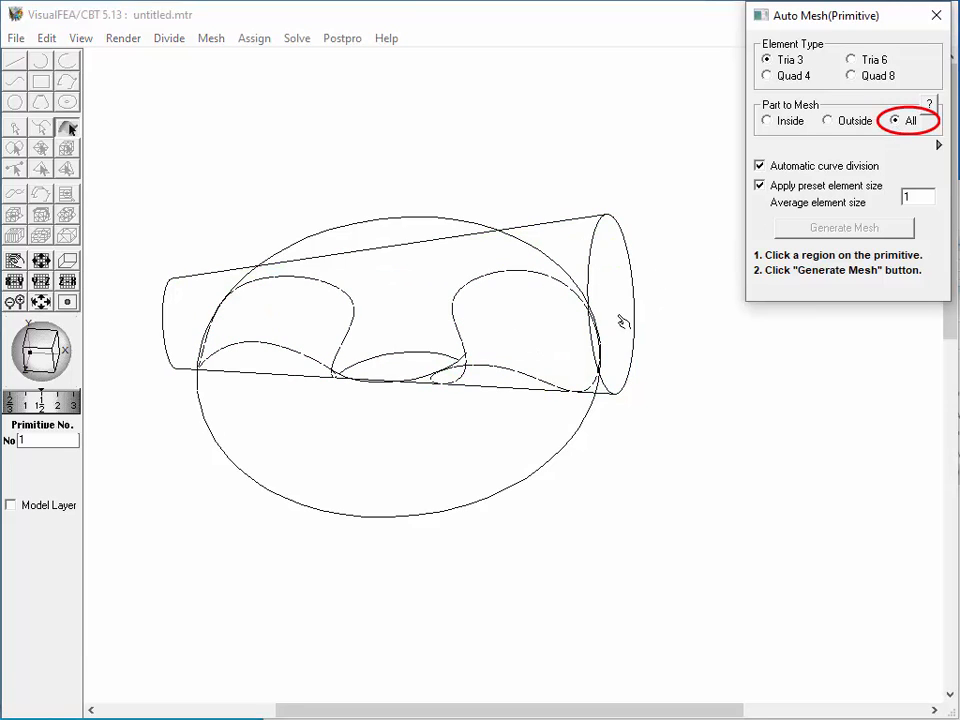
left_click(455, 440)
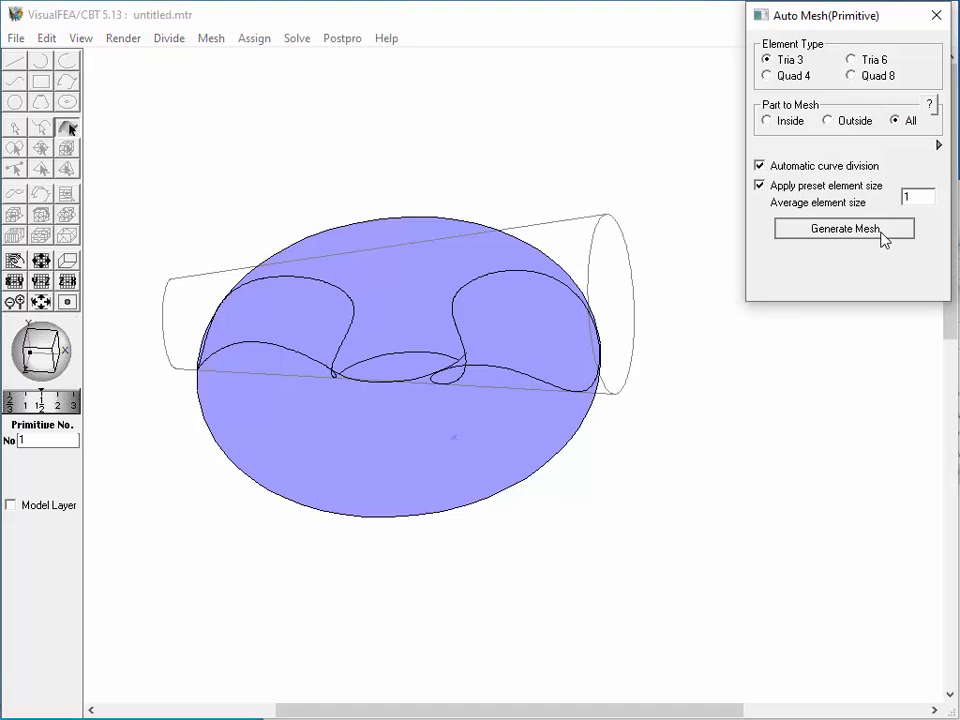
left_click(824, 232)
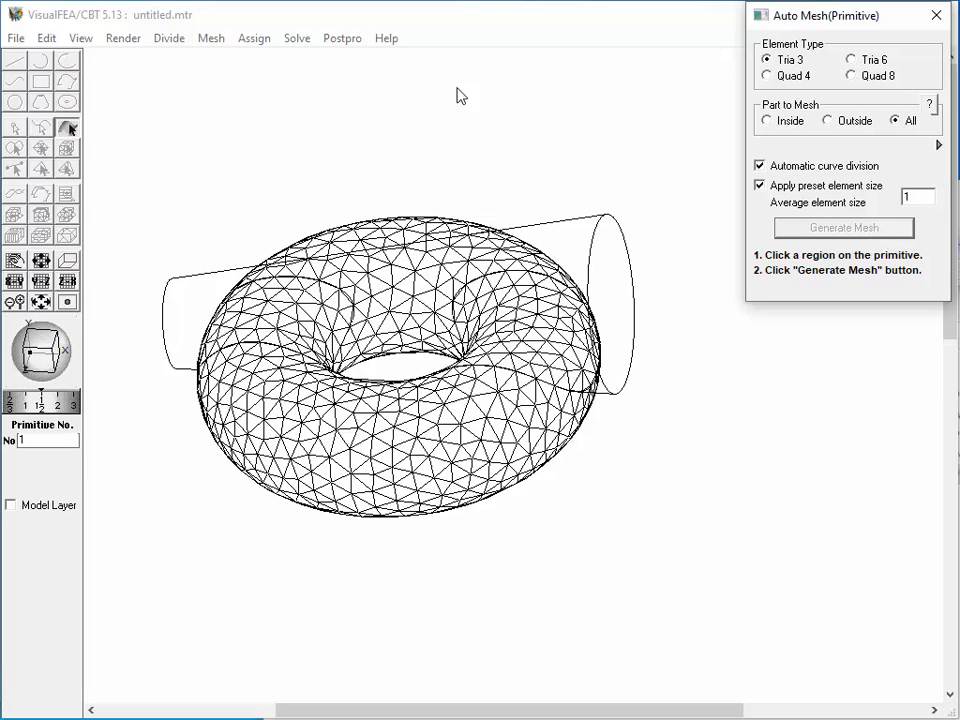
left_click(46, 38)
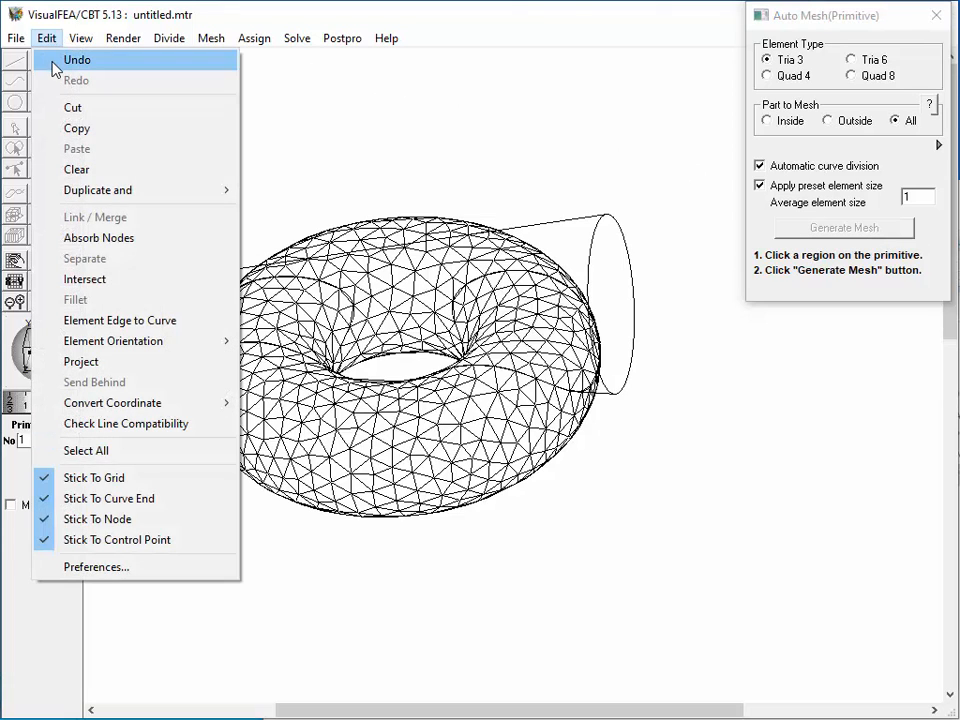
left_click(54, 62)
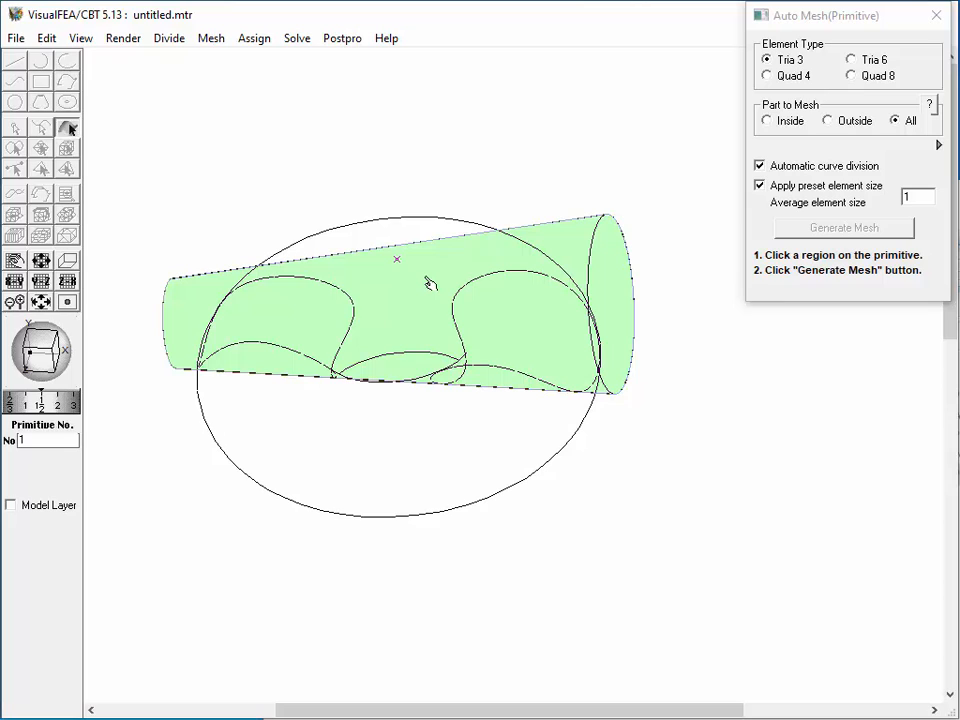
- Select the tapered cylinder primitive and hide it, leaving the torus and the intersection curves shown
left_click(430, 285)
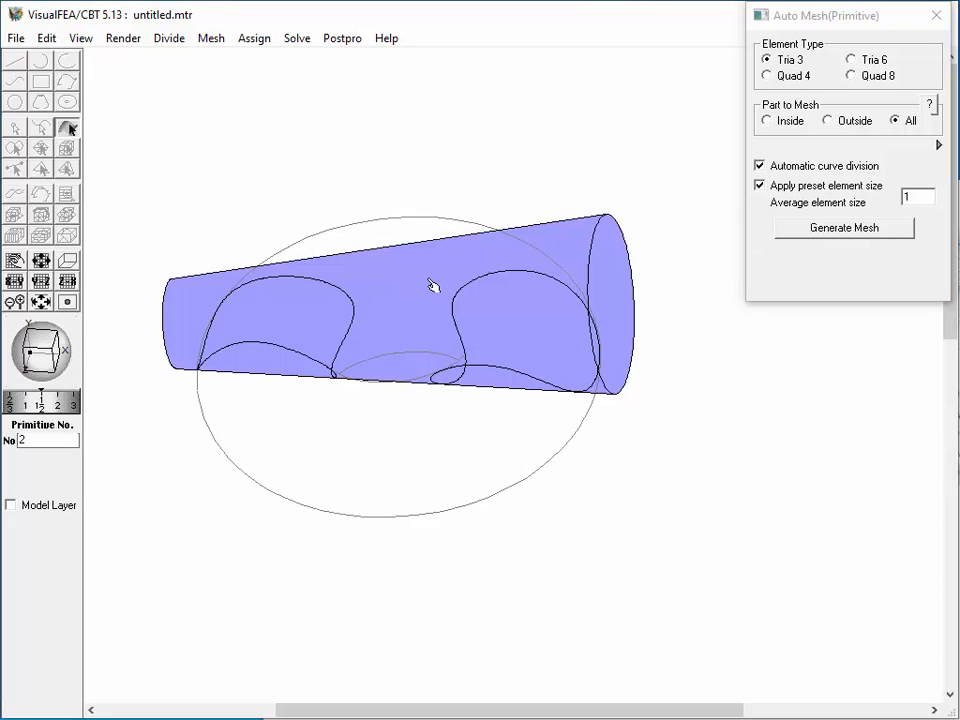
left_click(81, 39)
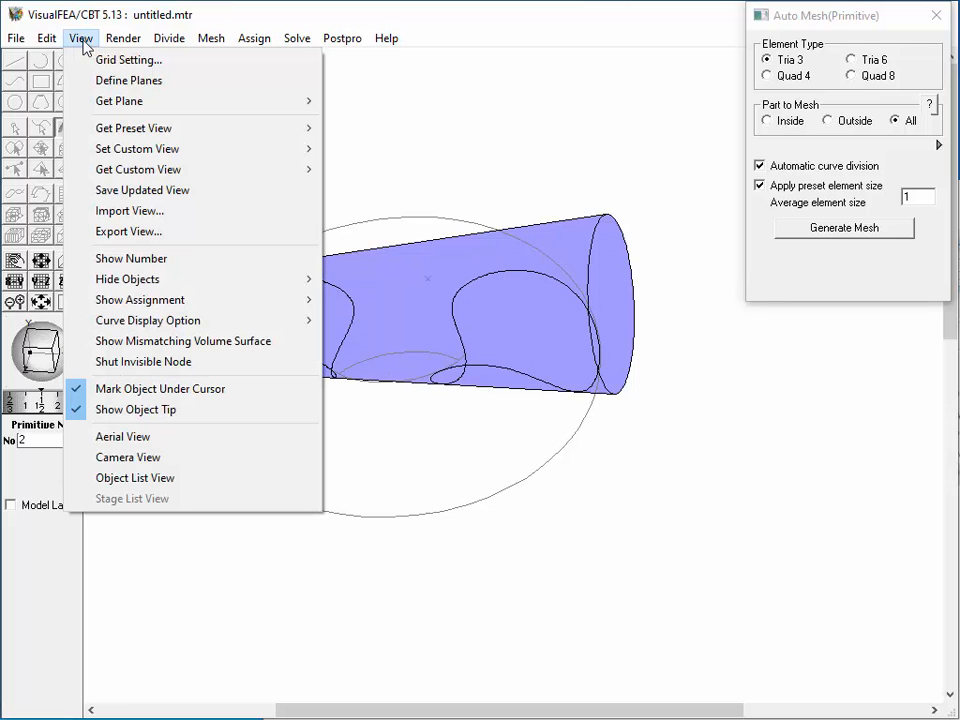
mouse_move(148, 284)
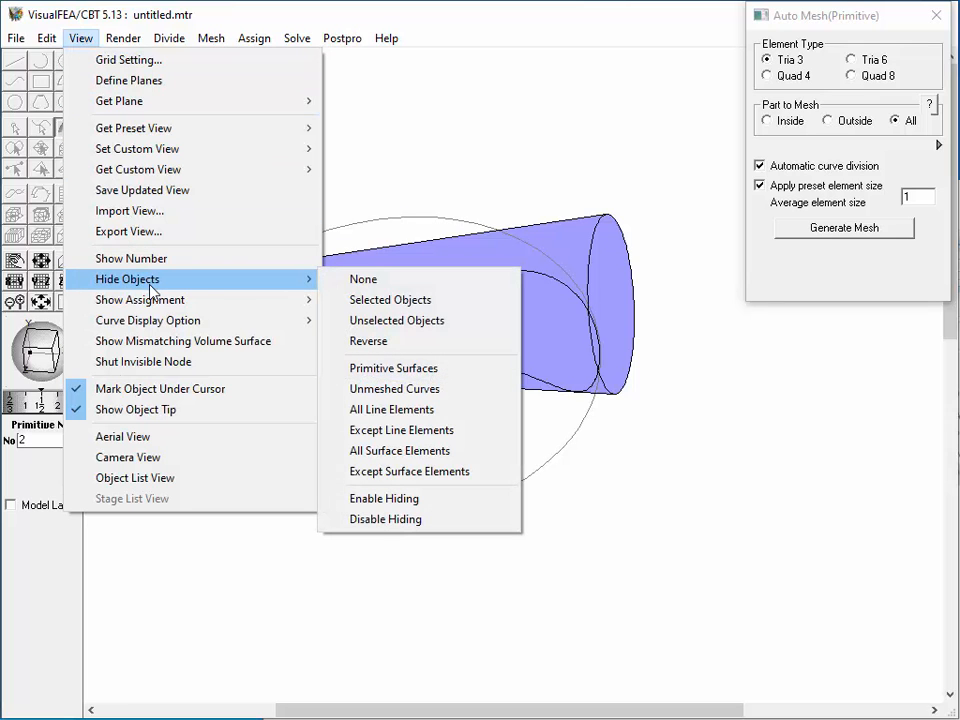
left_click(352, 302)
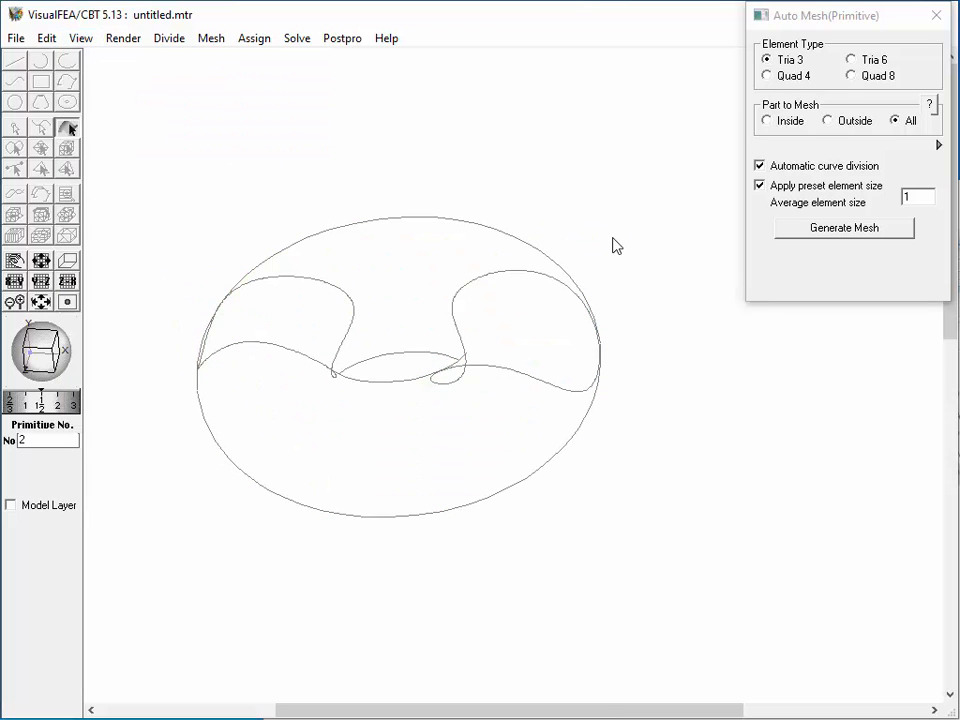
- Try meshing the Inside part of the torus from the region within its wide-end intersection curve, and undo the mesh
left_click(767, 121)
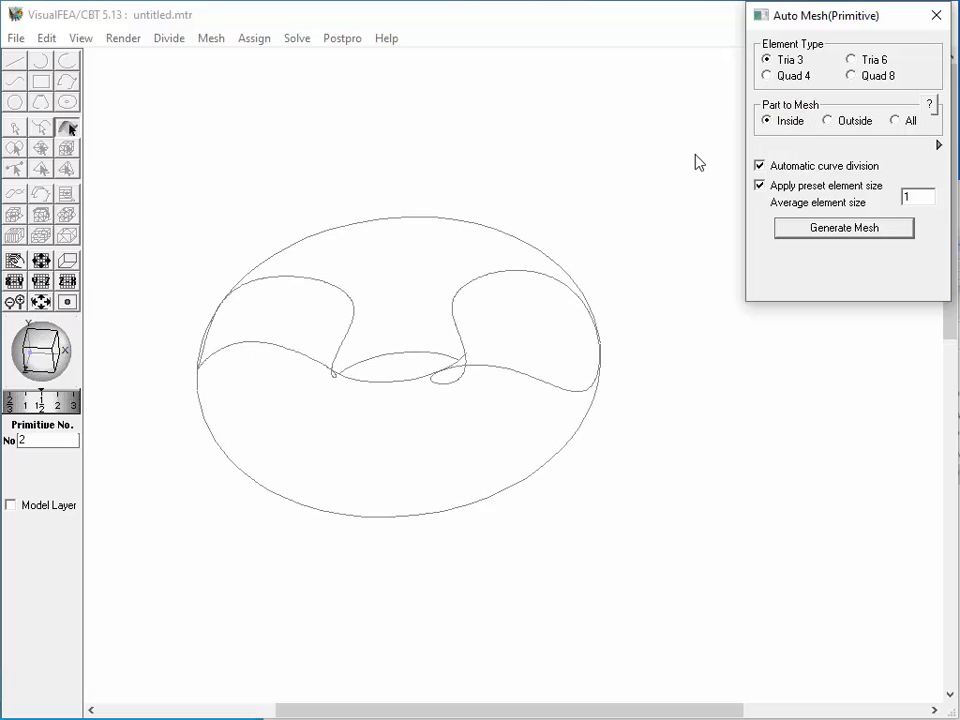
left_click(304, 309)
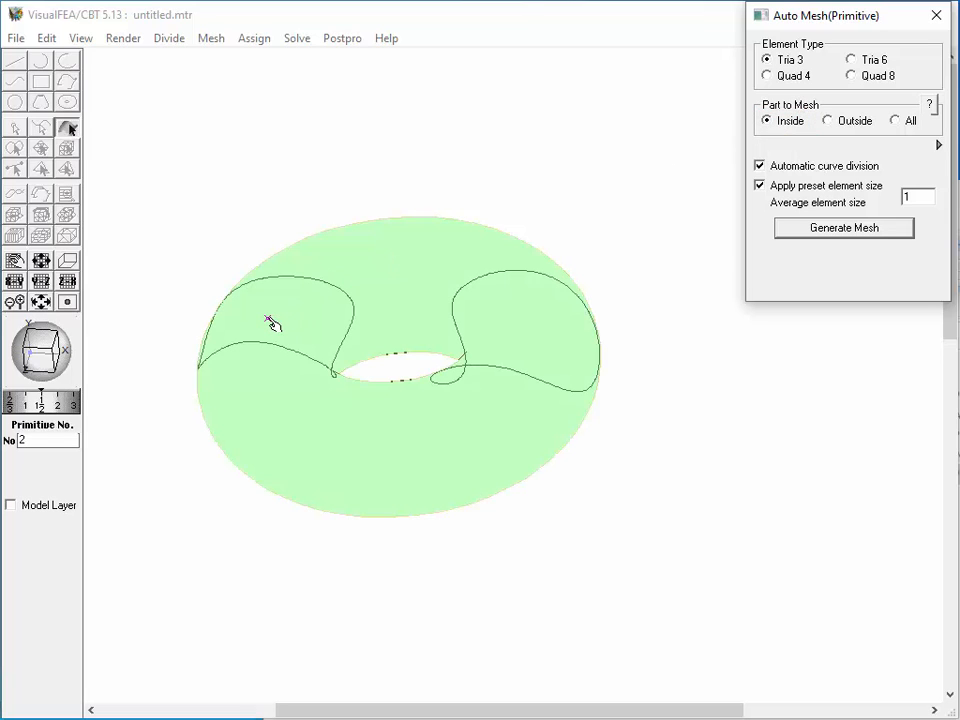
left_click(272, 322)
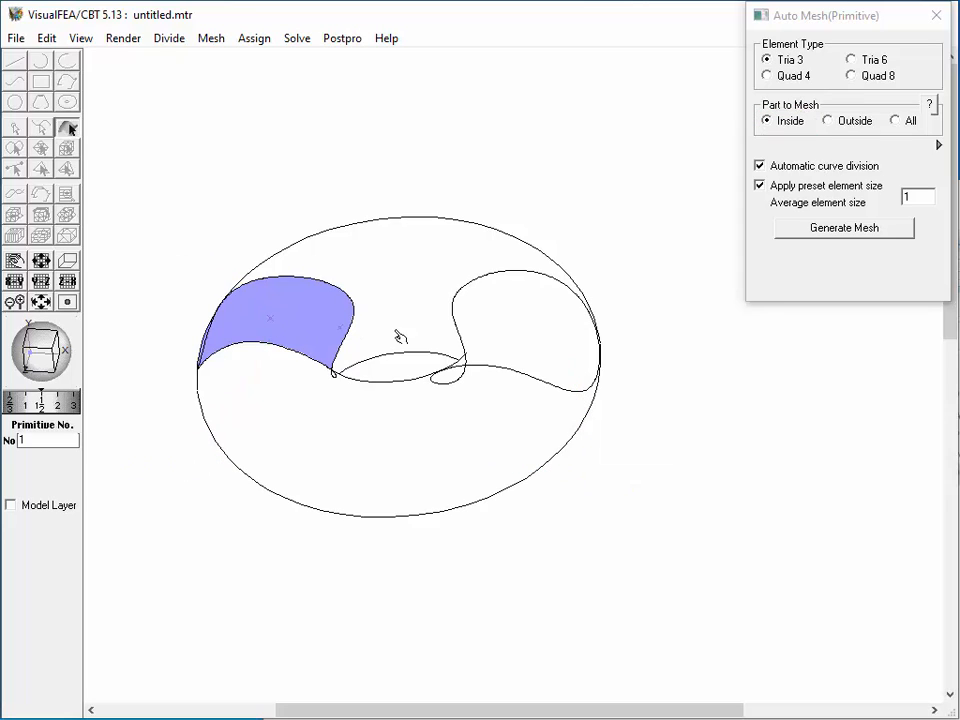
left_click(514, 328)
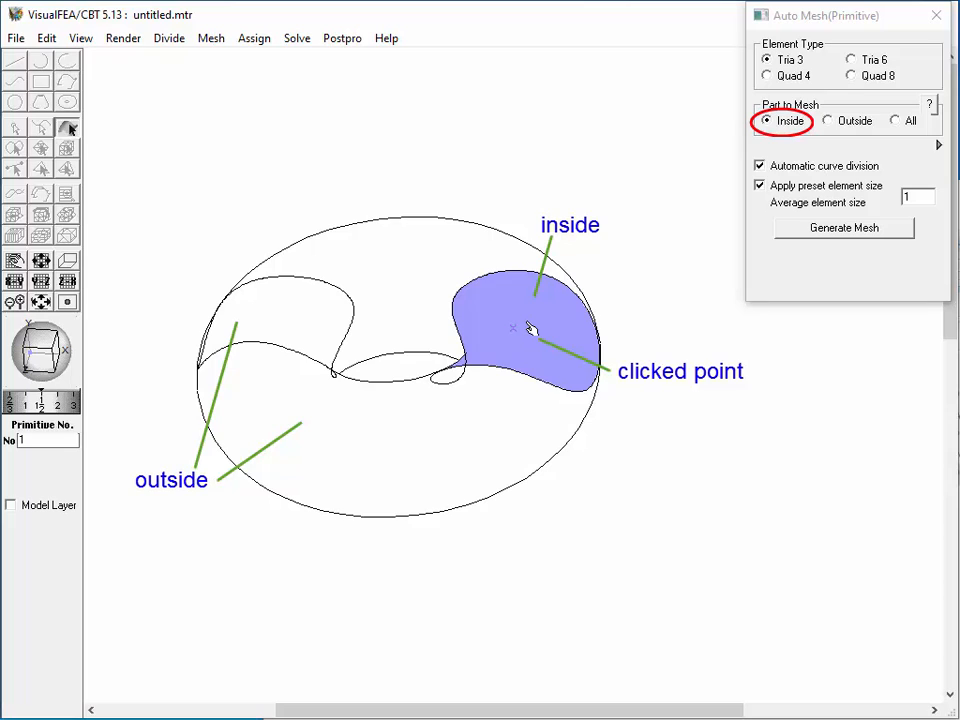
left_click(843, 230)
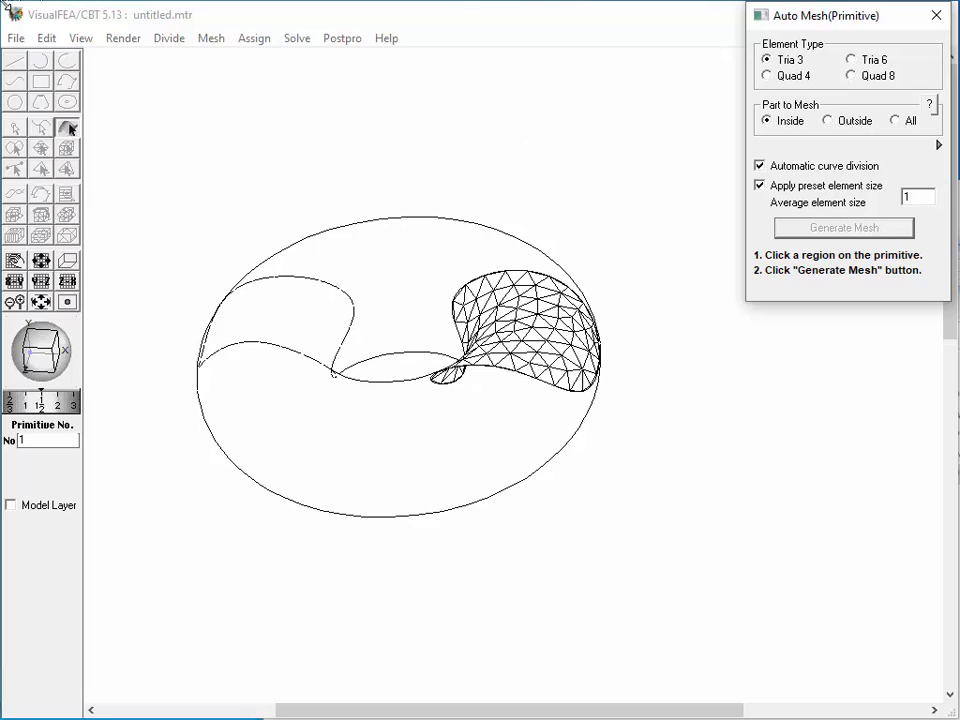
left_click(46, 38)
left_click(46, 60)
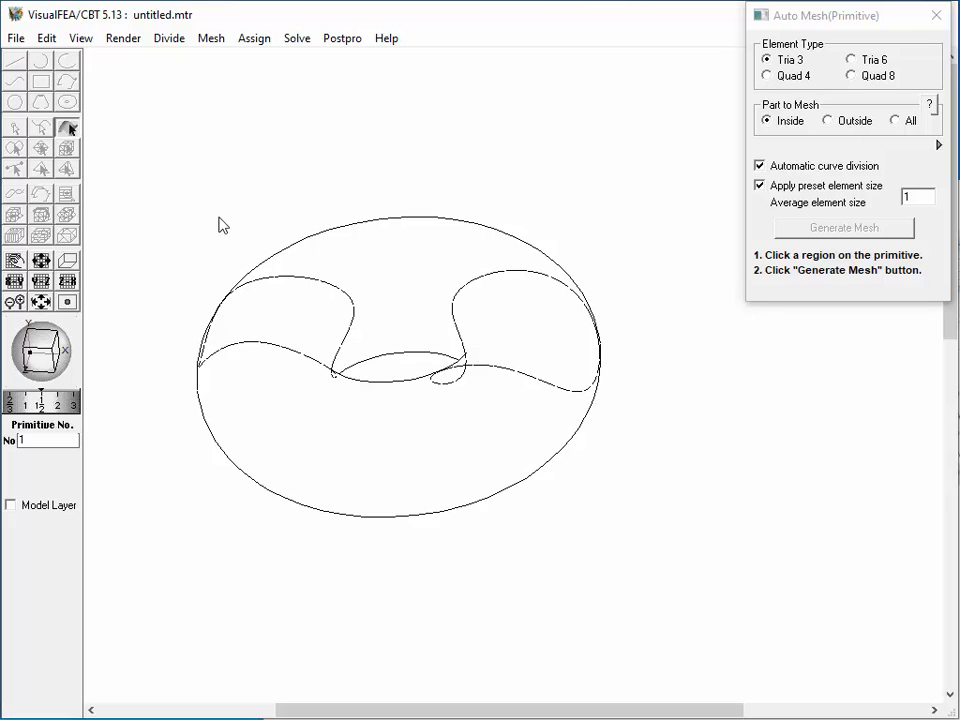
- Mesh the Inside part of the torus from its lower front surface, and show the hidden tapered cylinder again
left_click(416, 505)
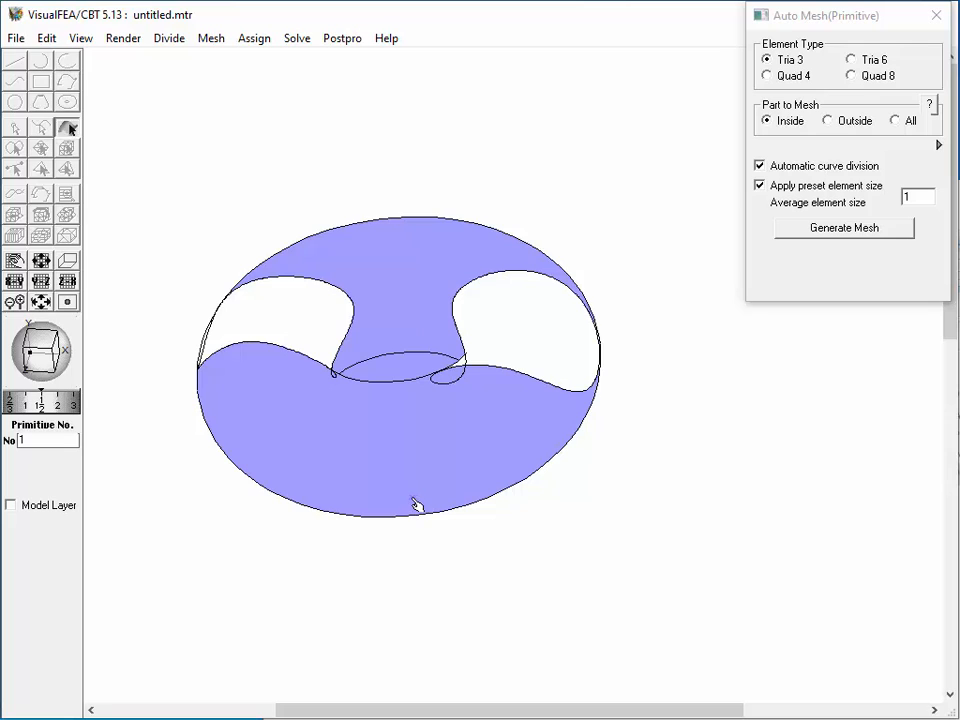
left_click(840, 230)
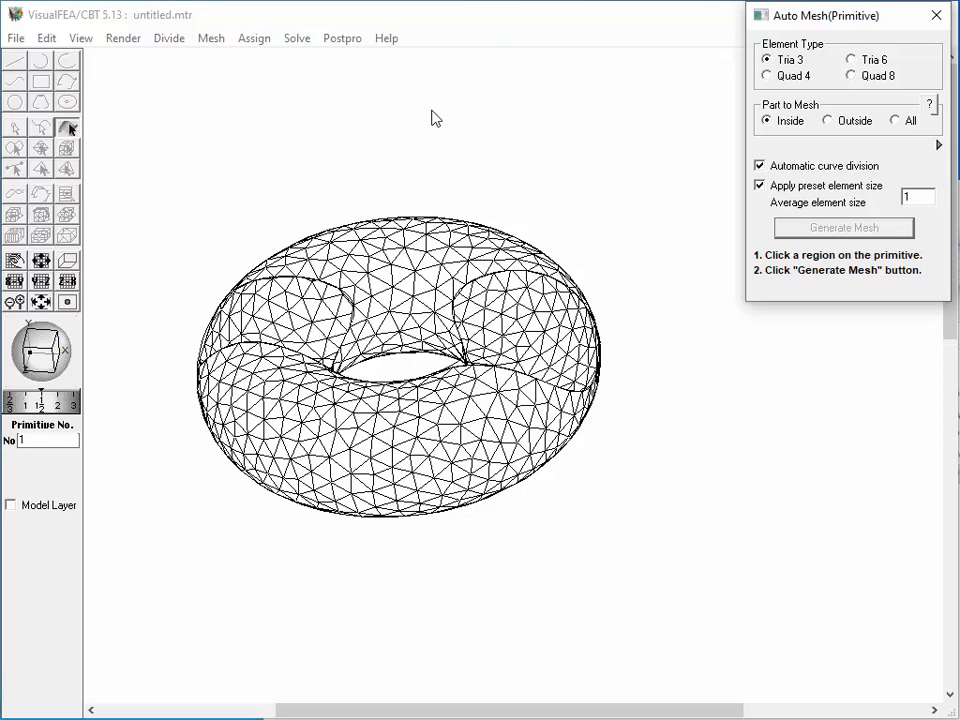
left_click(80, 39)
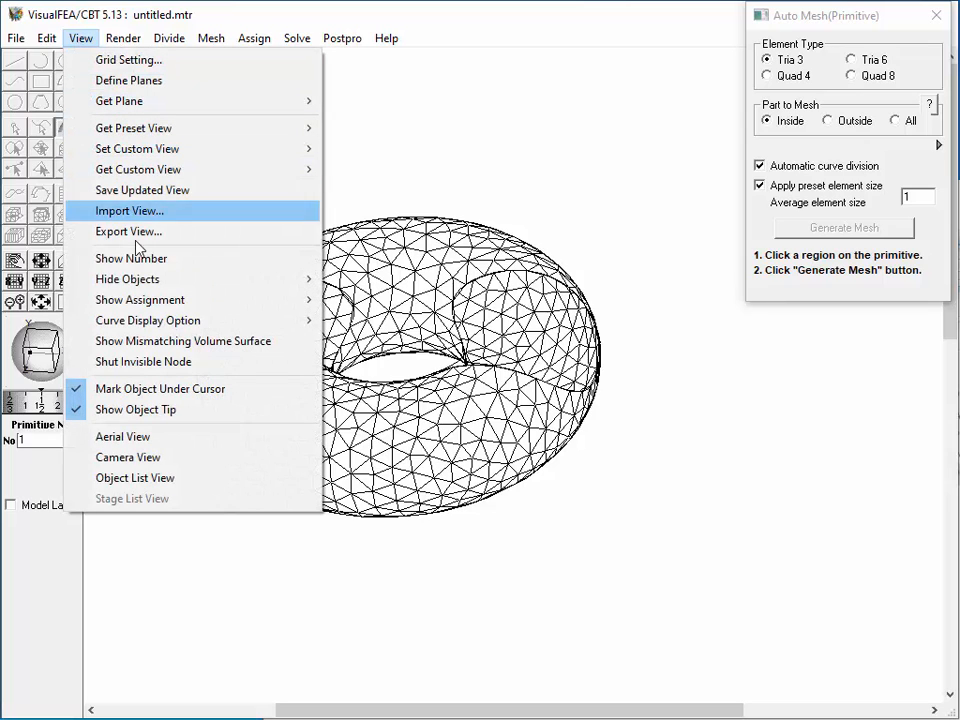
mouse_move(200, 279)
left_click(373, 286)
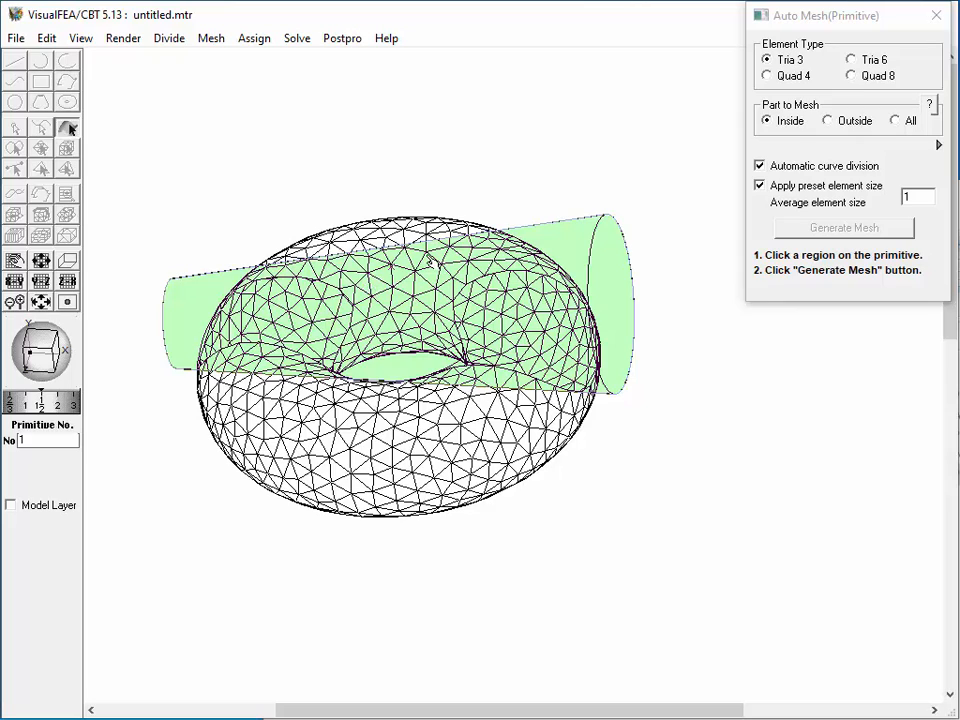
- Mesh the Outside part of the tapered cylinder, using its surface near the wide end as reference, and render the model as a shaded image
left_click(577, 248)
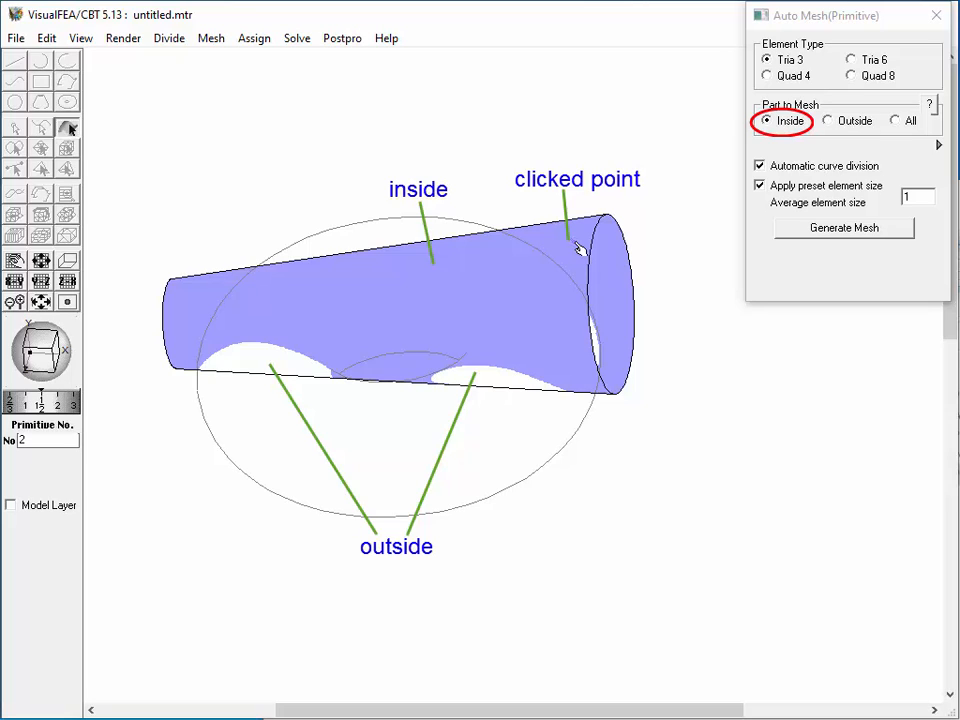
left_click(829, 122)
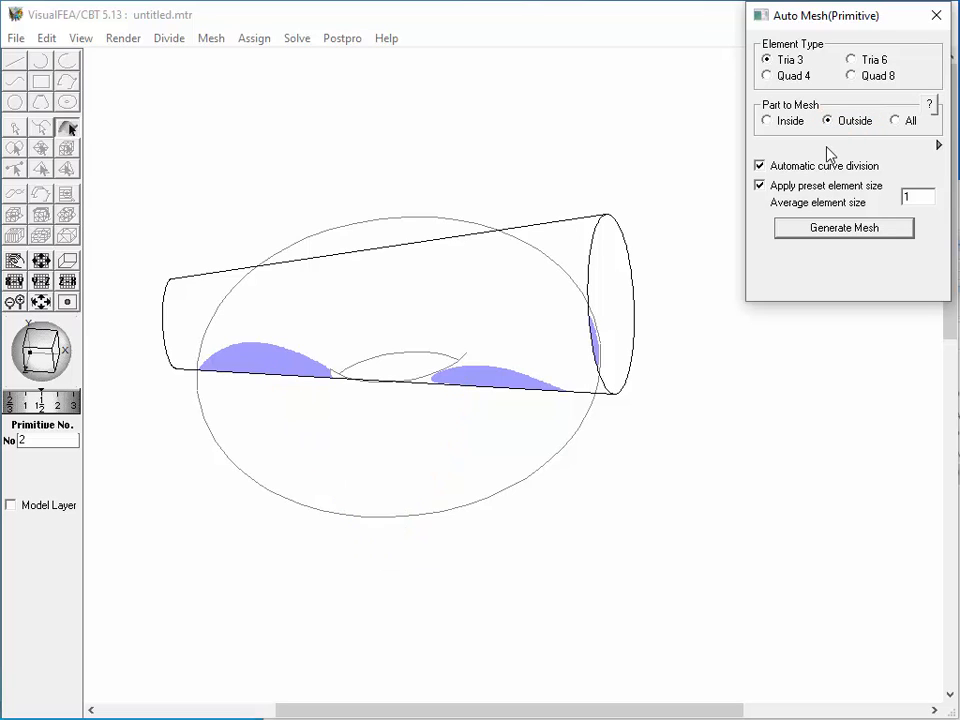
left_click(848, 228)
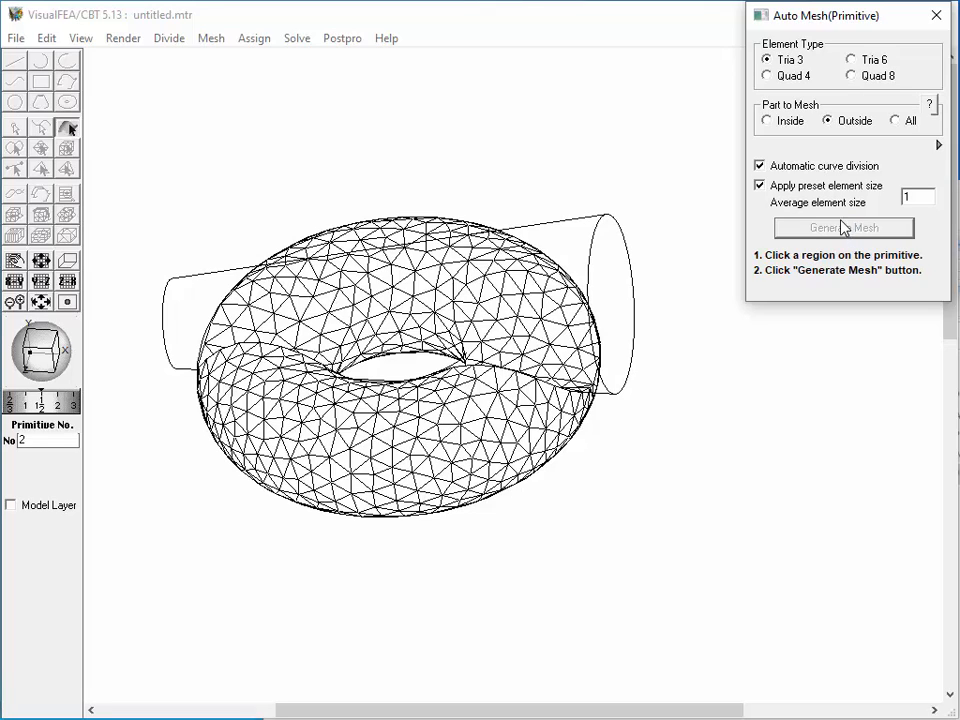
left_click(936, 16)
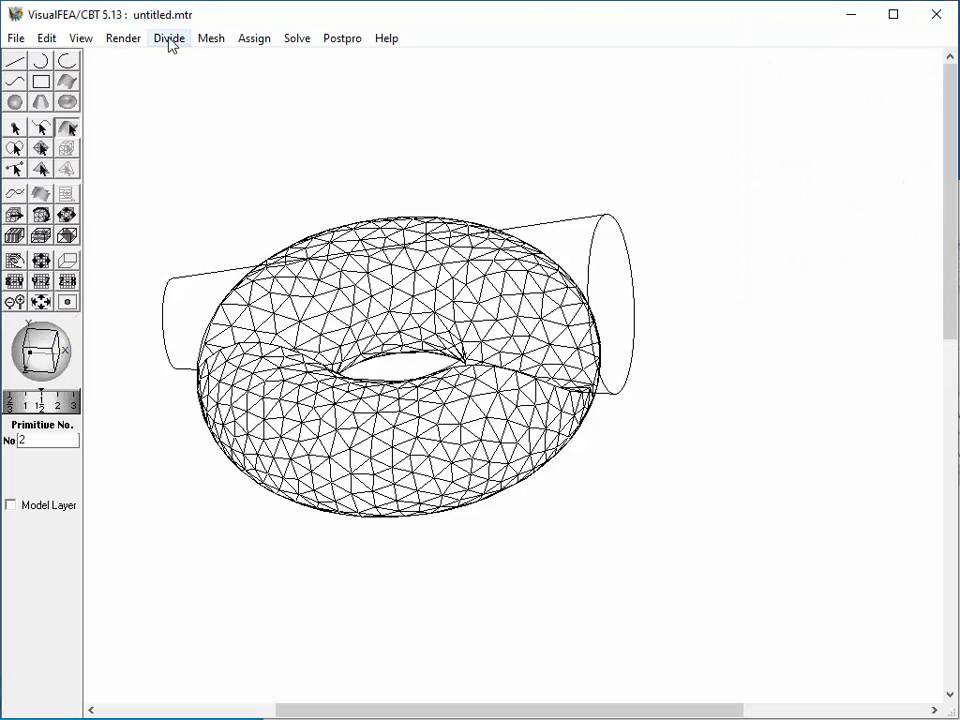
left_click(120, 39)
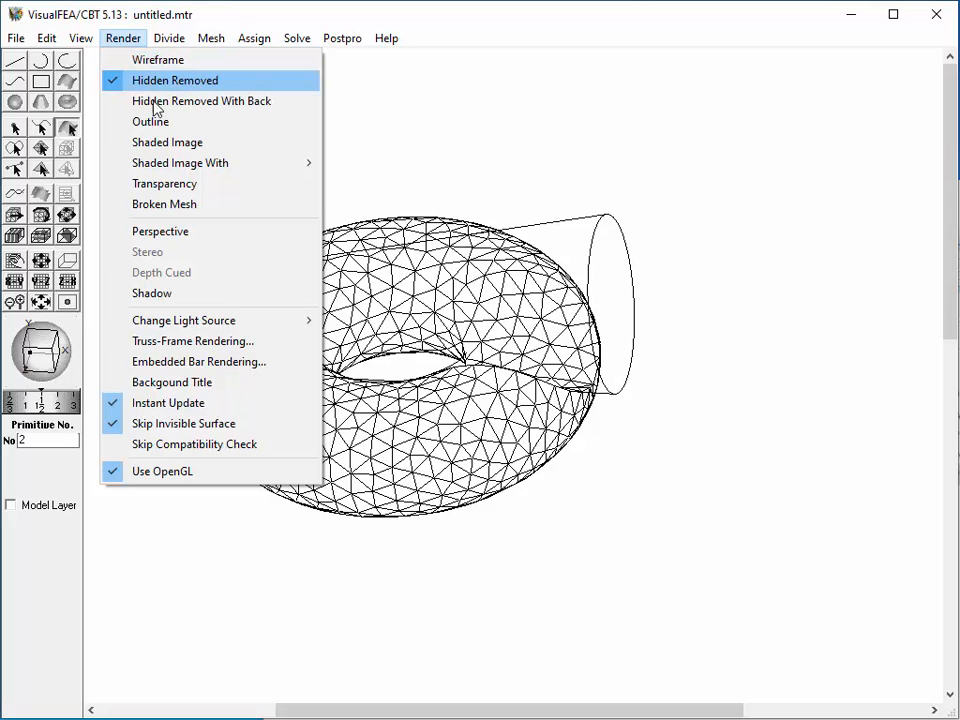
left_click(167, 147)
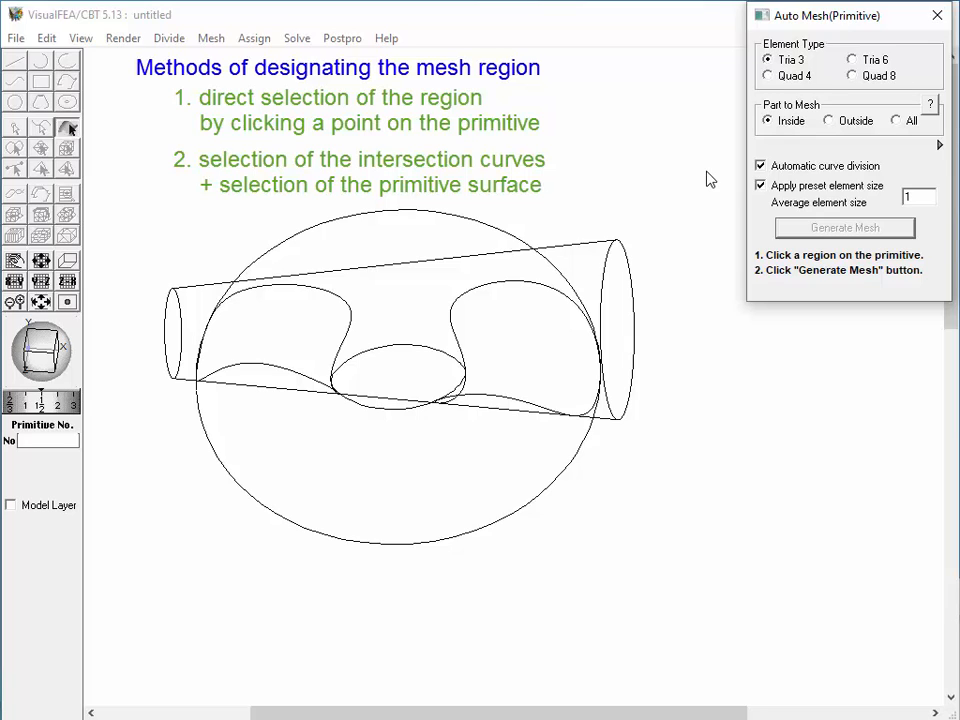
- Read the help on selecting mesh objects, and set the selection method to Primitive surface + boundary curves
left_click(940, 145)
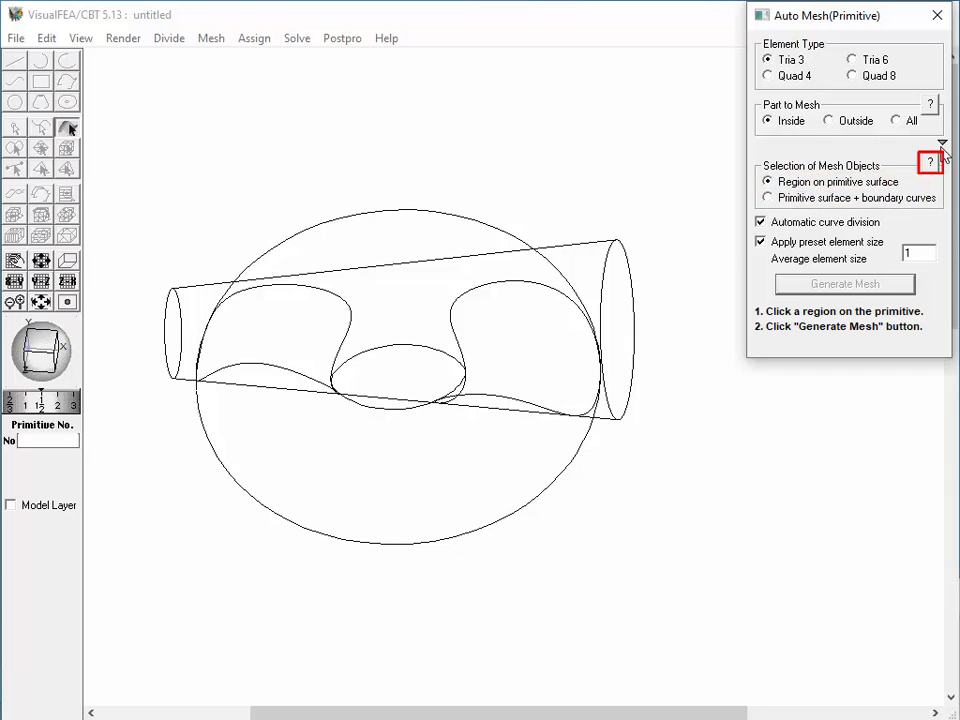
left_click(930, 162)
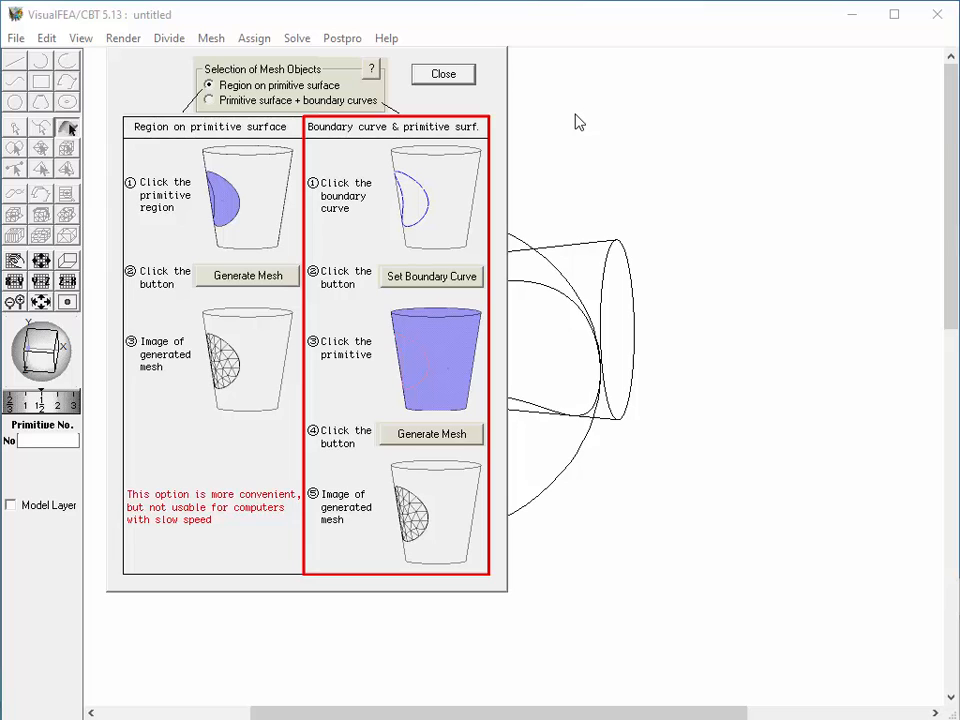
left_click(454, 79)
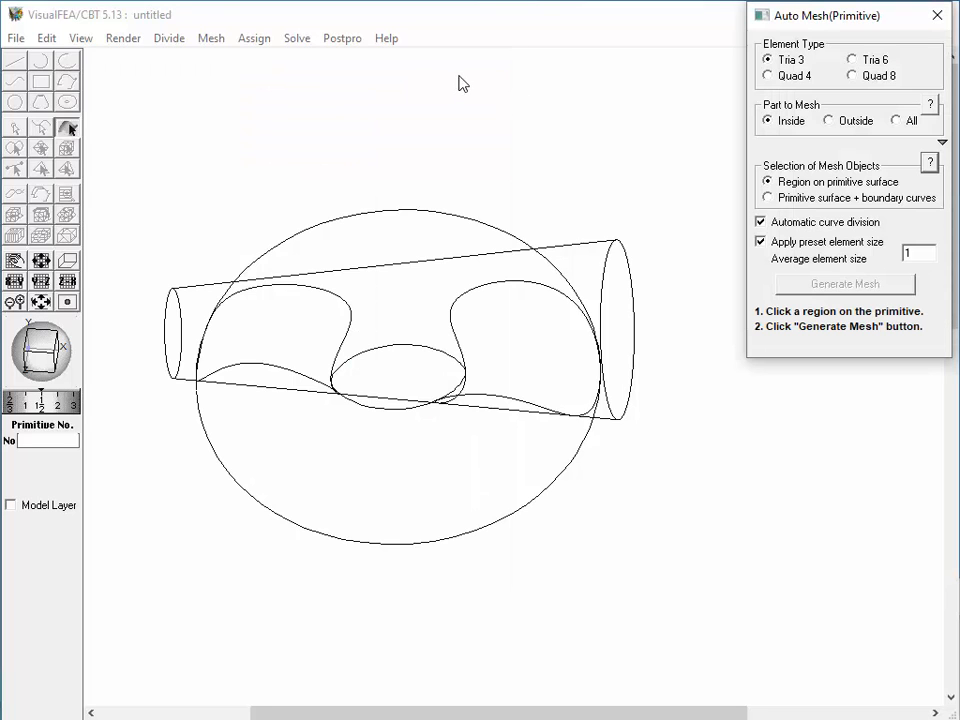
left_click(768, 198)
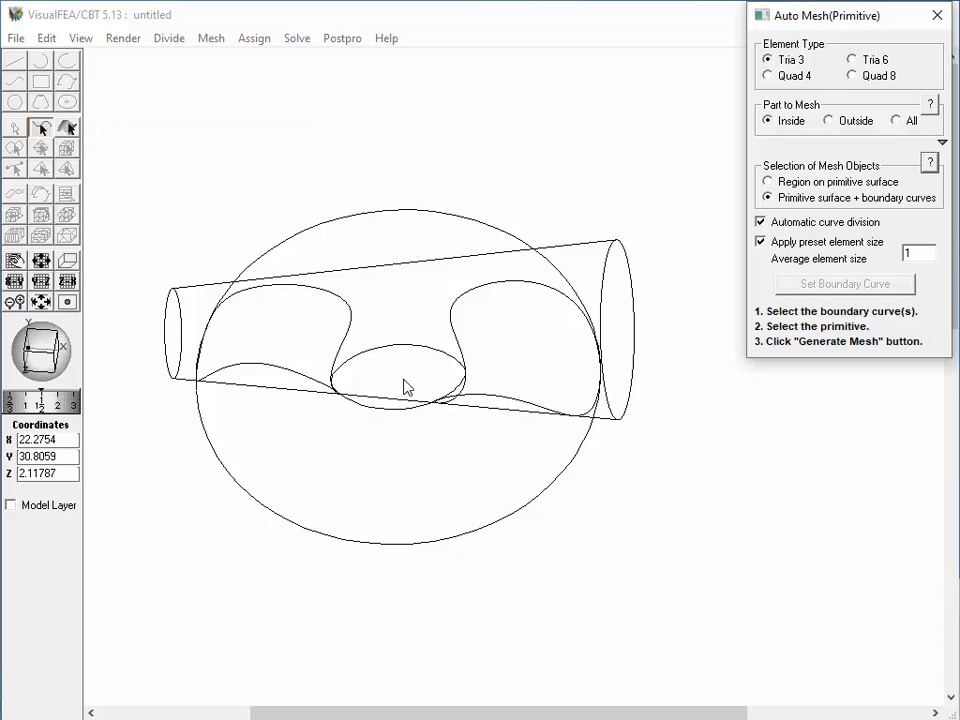
- Set both intersection curves between the torus and the tapered cylinder as boundary curves
left_click(333, 300)
left_click(337, 301)
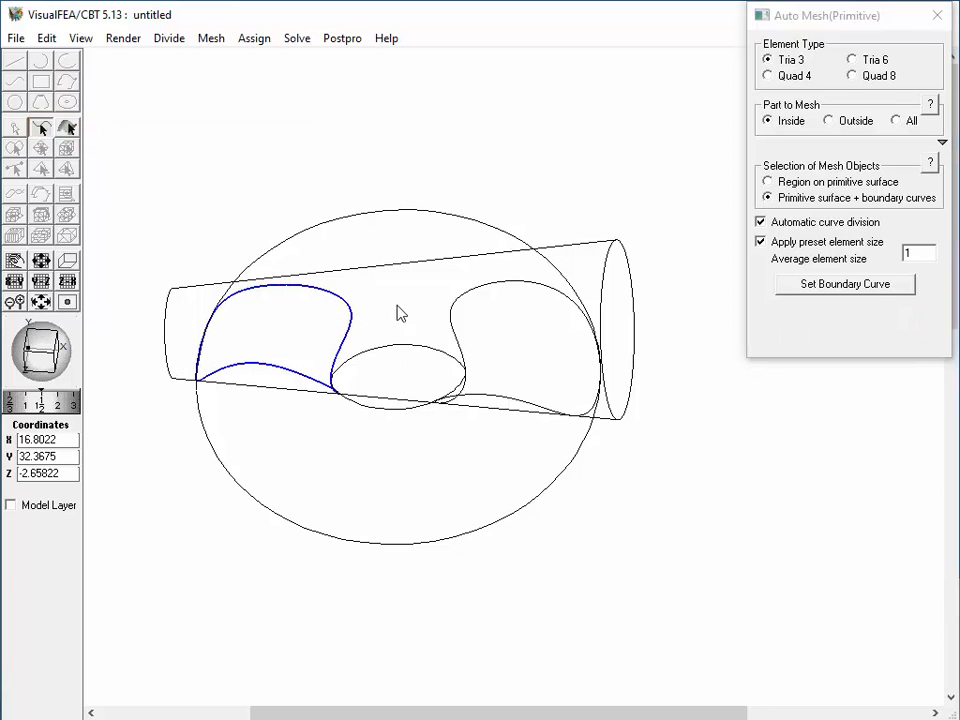
left_click(500, 290, "shift")
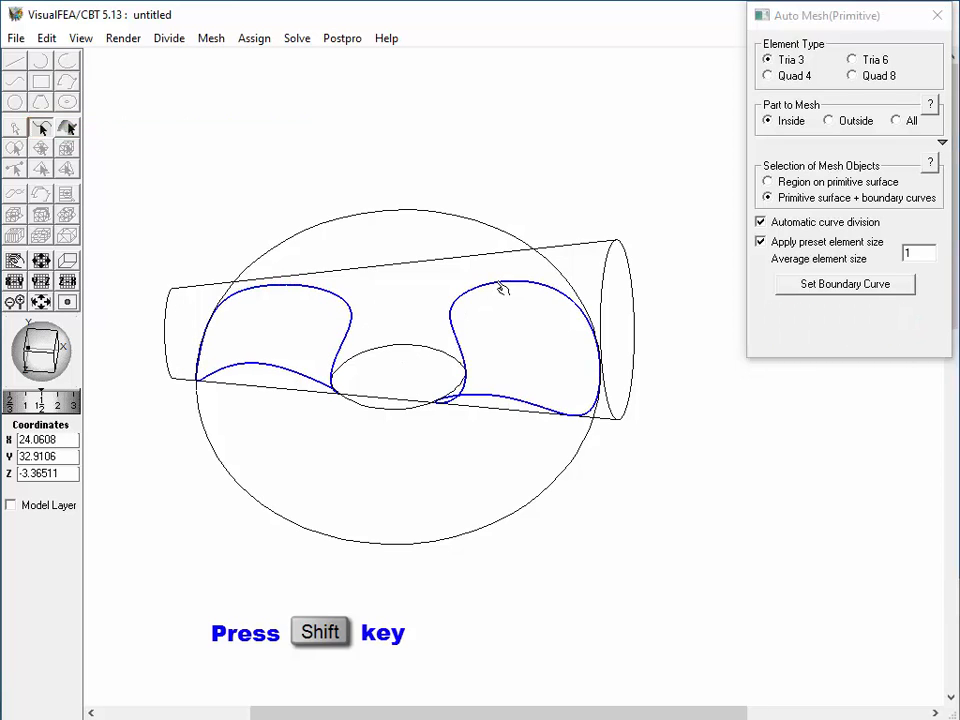
left_click(845, 284)
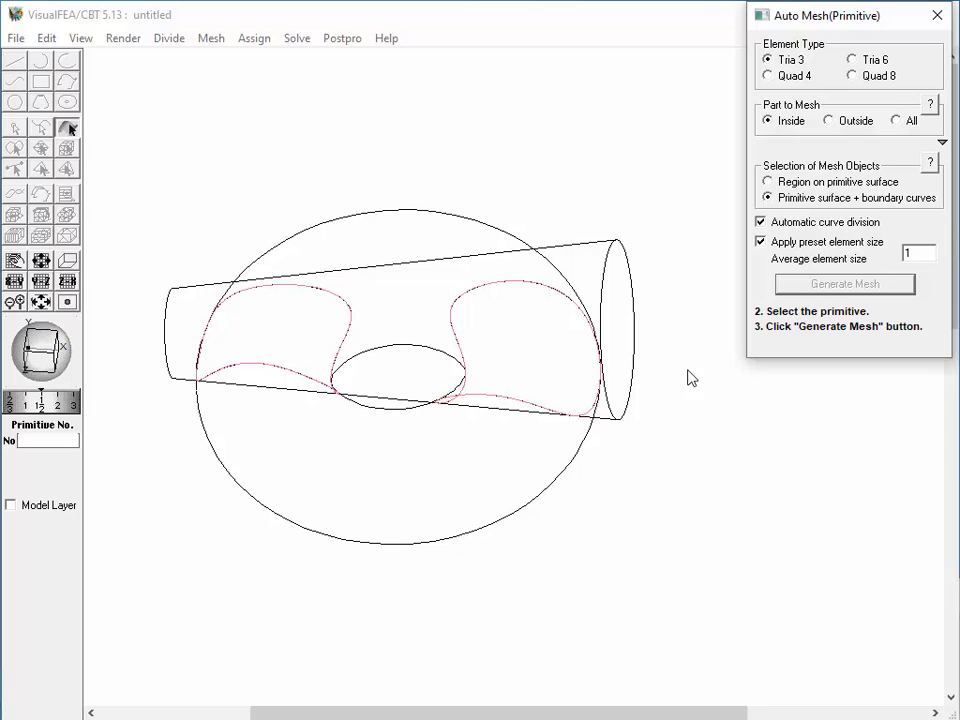
- Choose the torus as the primitive and mesh the part Outside the boundary curves with Tria 3 elements of size 1
left_click(519, 481)
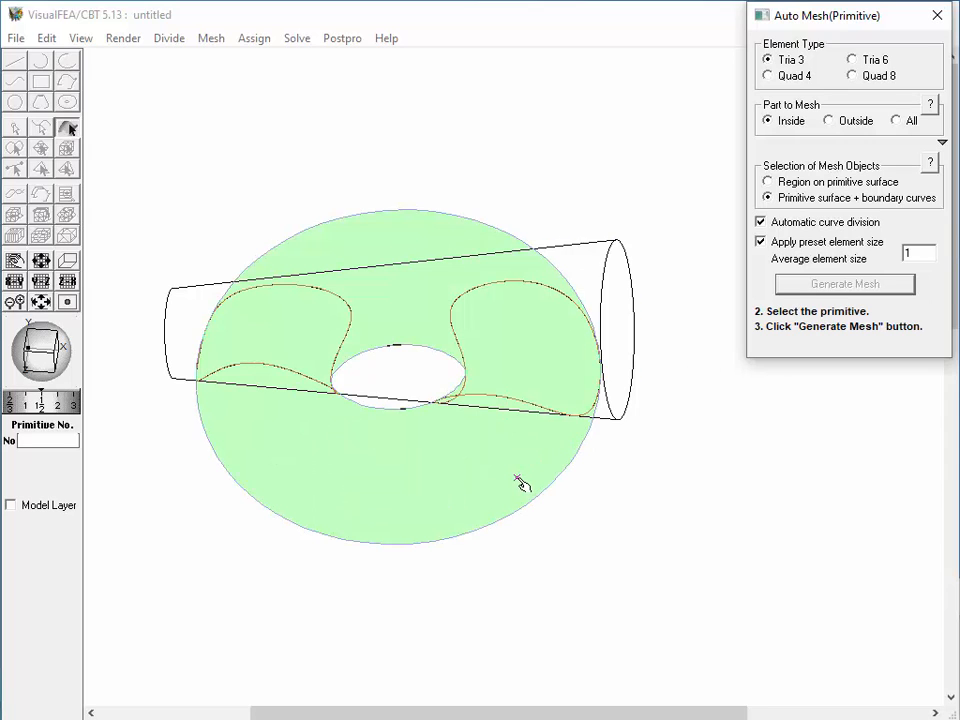
left_click(518, 480)
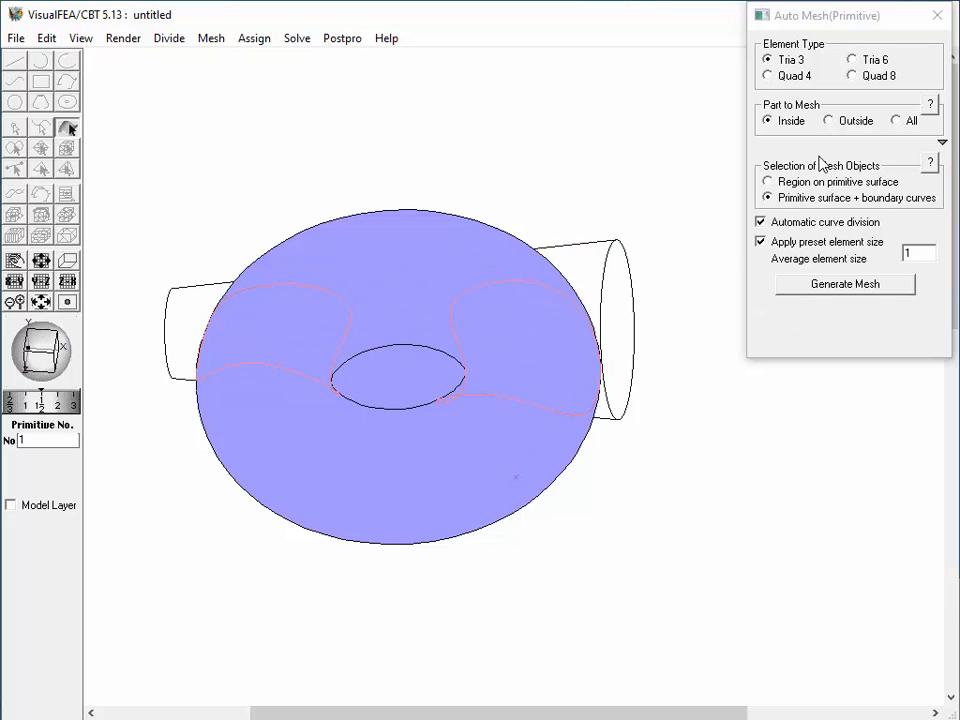
left_click(834, 122)
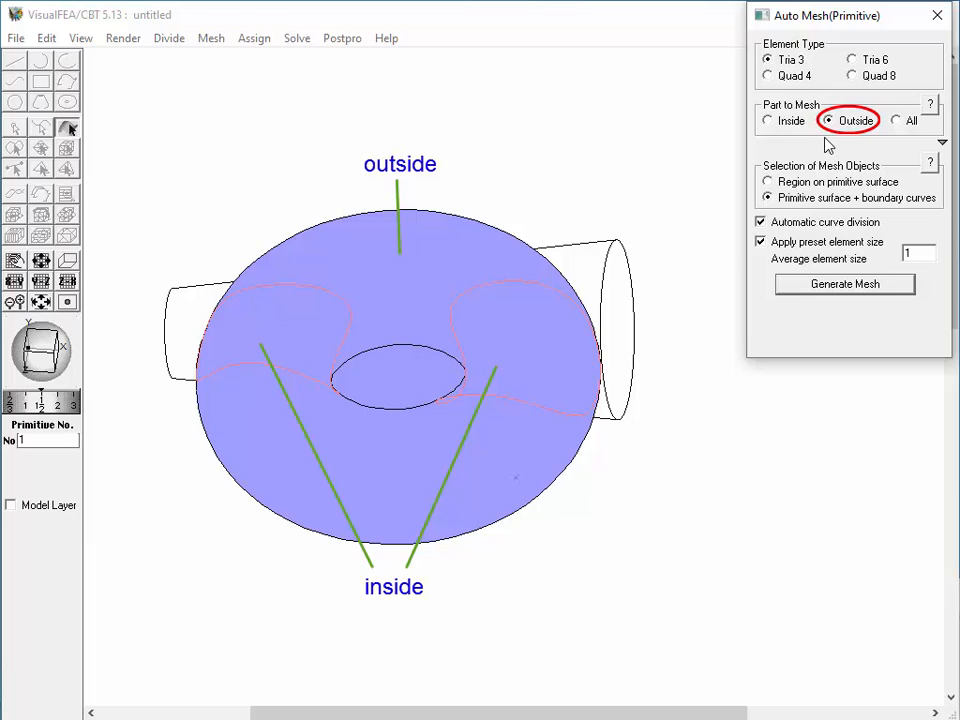
left_click(840, 287)
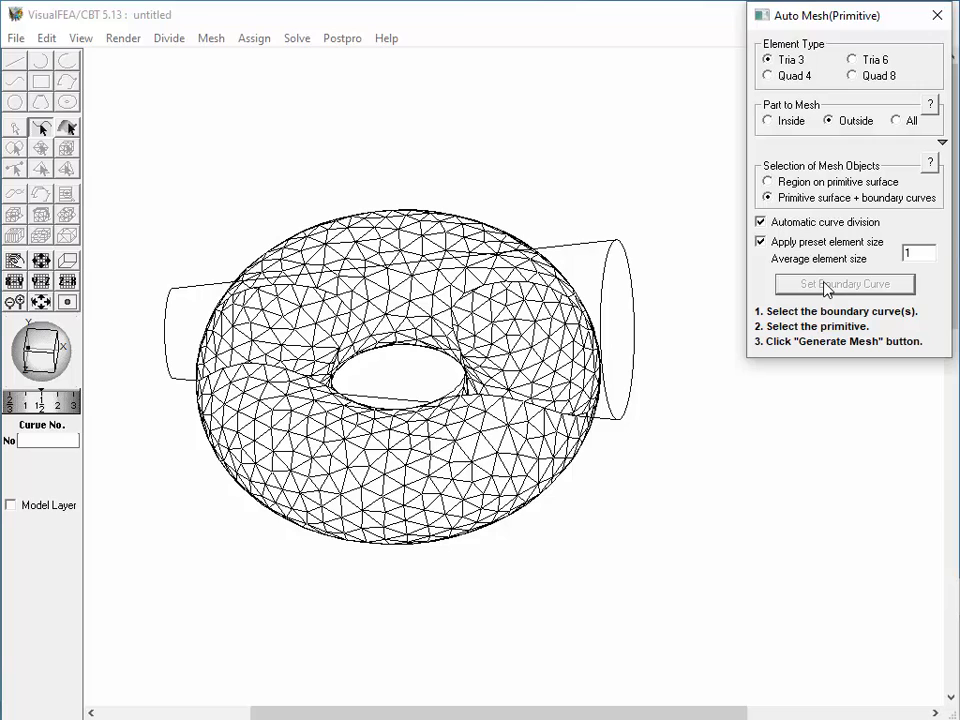
- Set the part to mesh to Inside, and define the two intersection curves on the meshed torus as boundary curves
left_click(774, 124)
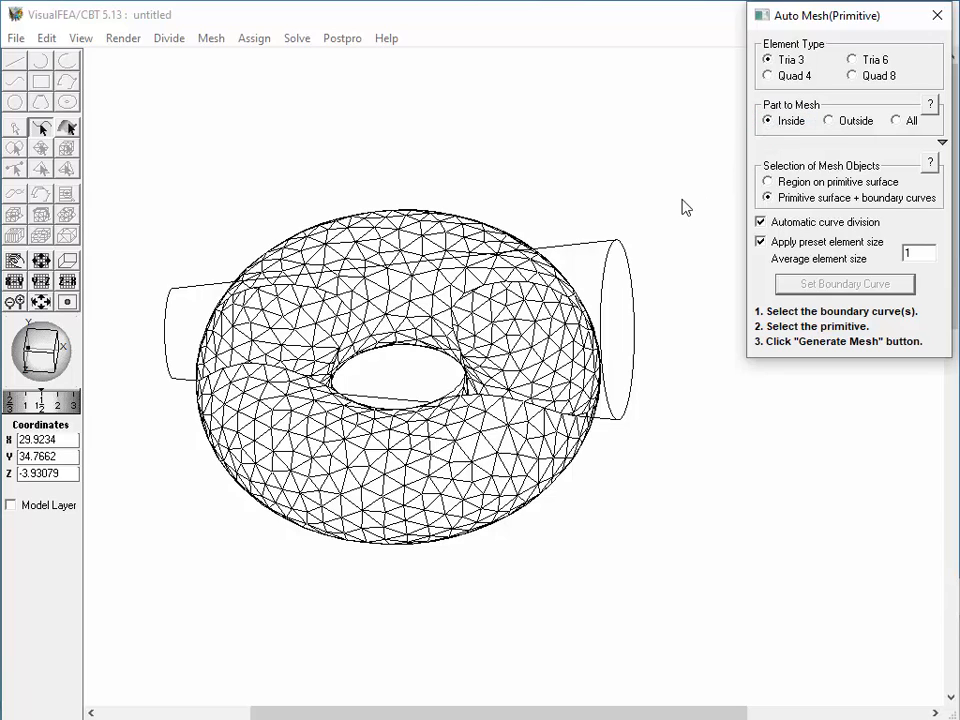
left_click(280, 317)
left_click(321, 292)
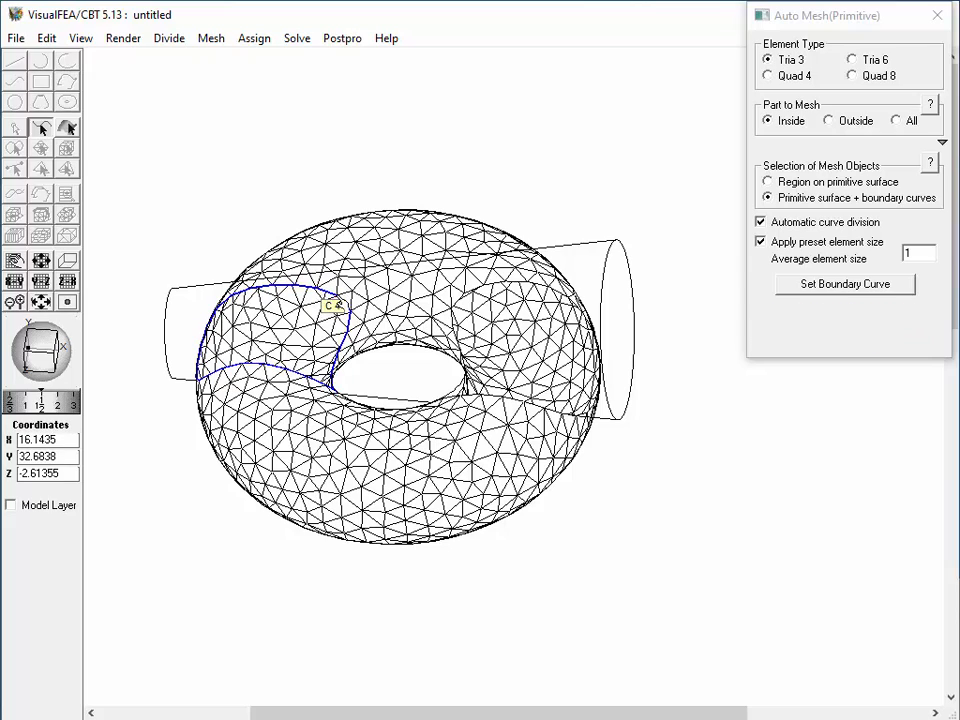
left_click(519, 290, "shift")
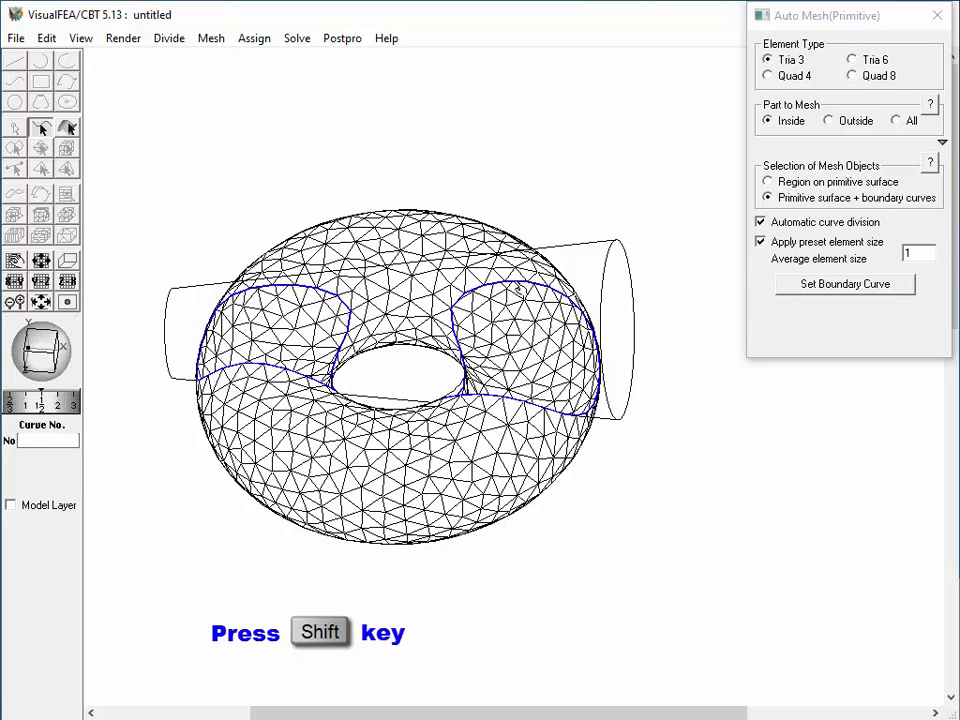
left_click(855, 289)
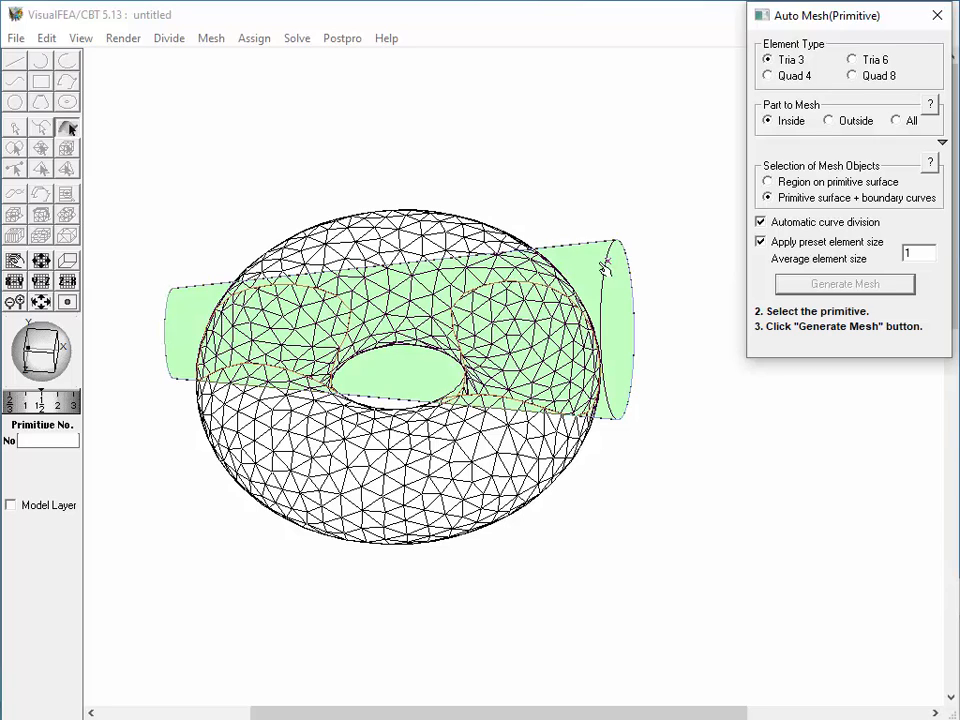
- Generate the Inside mesh on the tapered cylinder with Tria 3 elements of size 1, and close the auto mesh settings
left_click(598, 263)
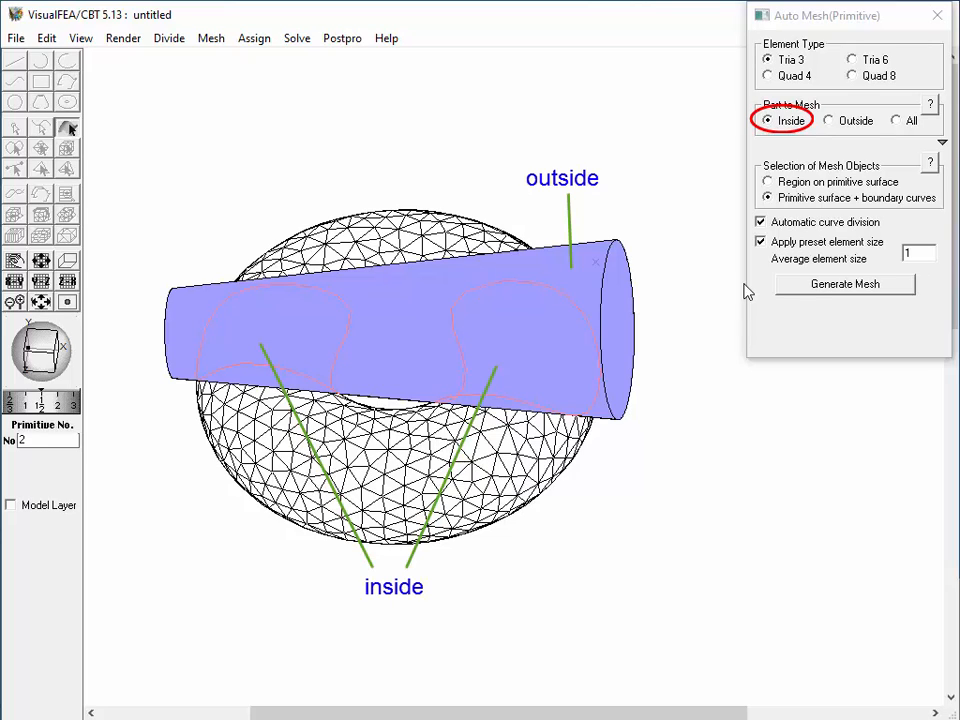
left_click(812, 285)
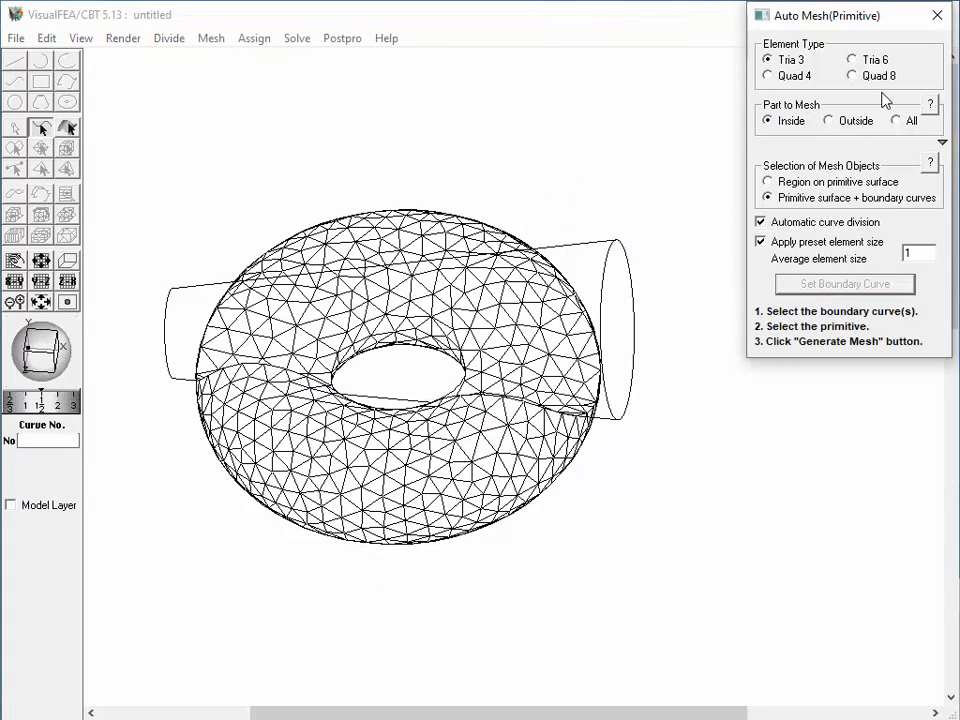
left_click(935, 16)
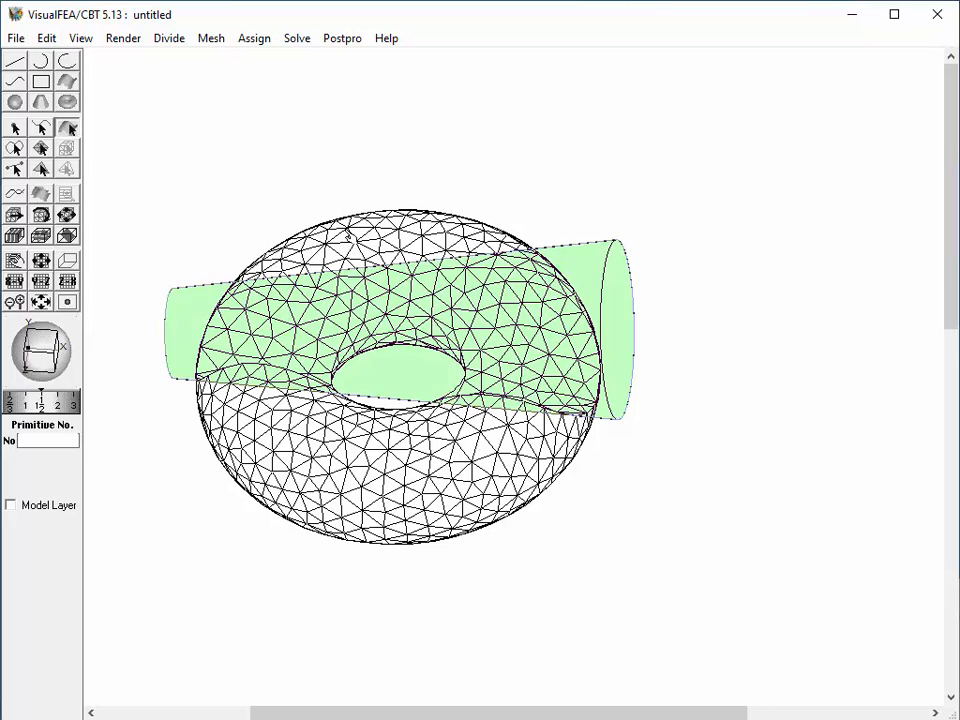
- Select the torus and tapered cylinder primitive surfaces and hide them, leaving only the surface meshes displayed
mouse_move(107, 167)
left_mouse_down()
mouse_move(392, 388)
mouse_move(780, 585)
mouse_move(770, 575)
left_mouse_up()
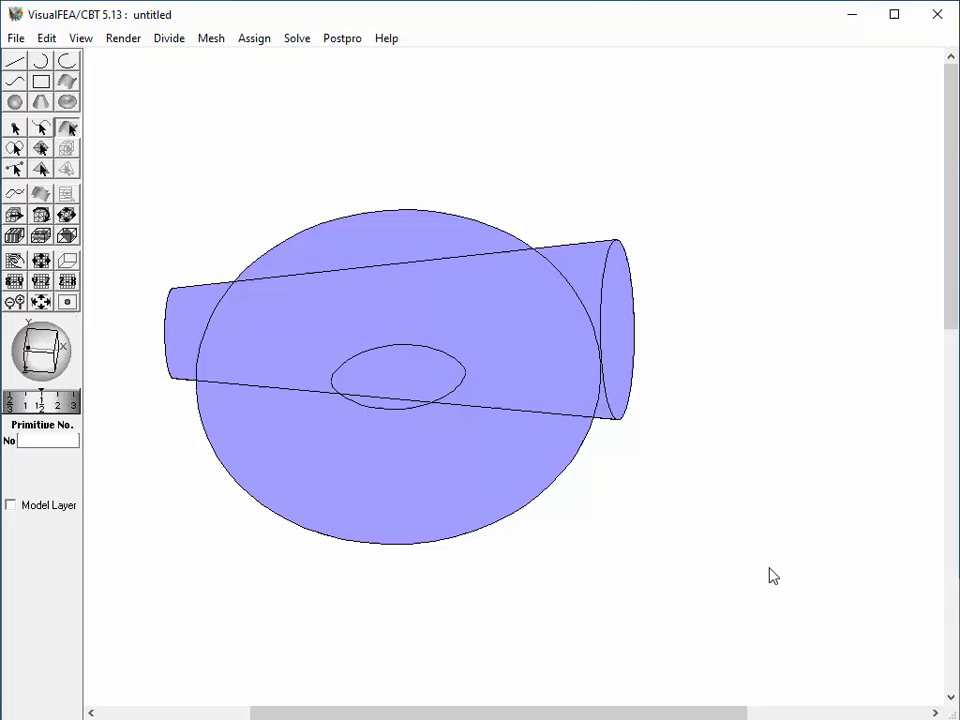
left_click(82, 40)
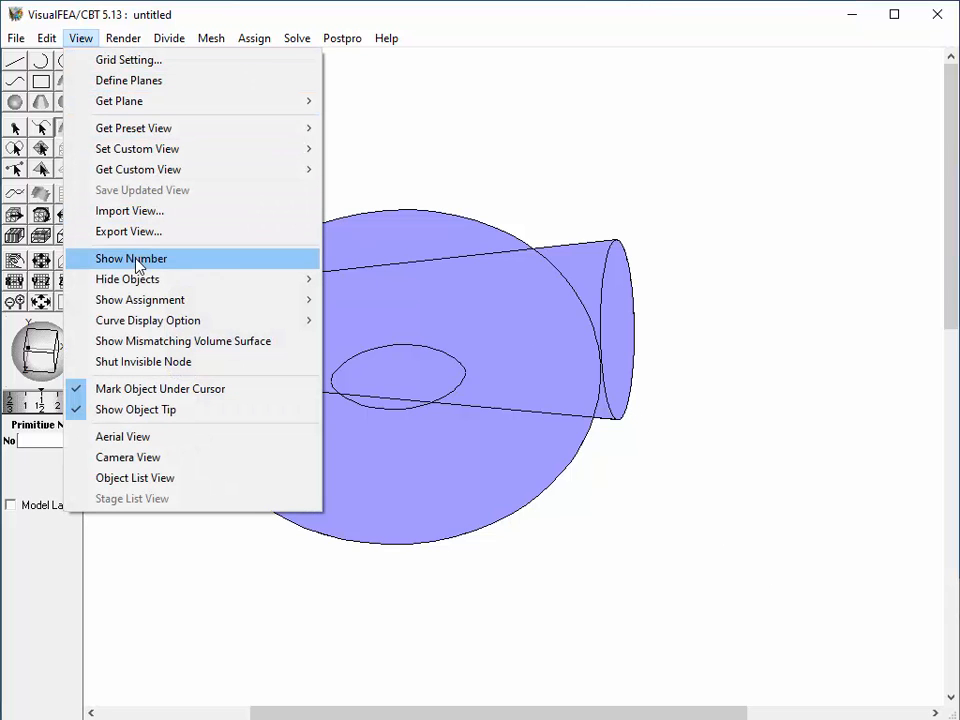
mouse_move(160, 287)
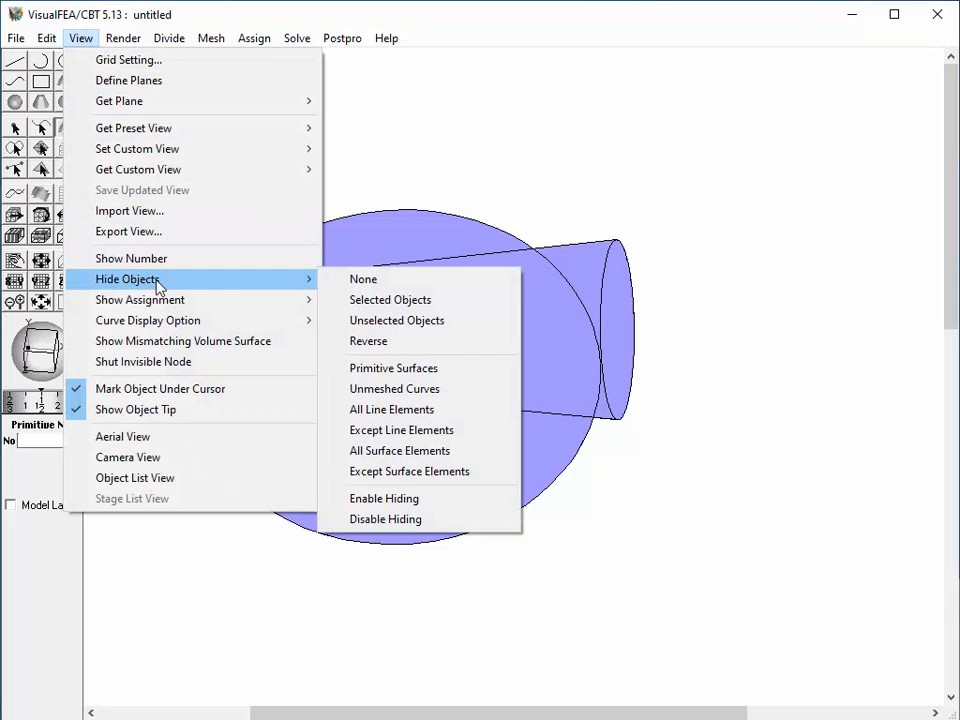
left_click(357, 302)
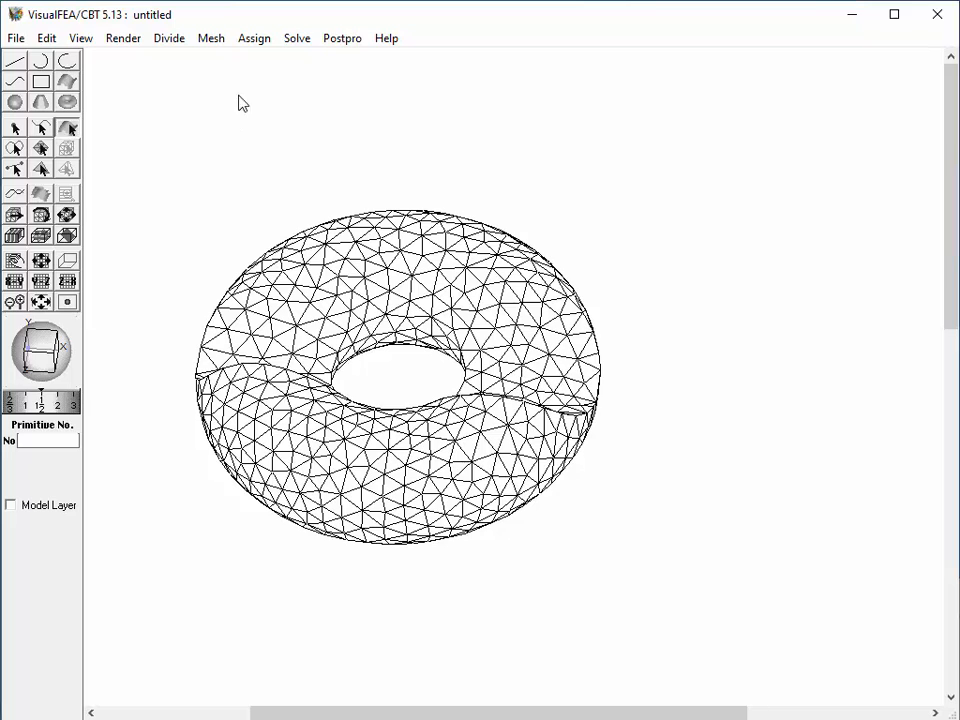
- Generate an automatic volume mesh from all the surface meshes enclosing the grooved torus
left_click(209, 40)
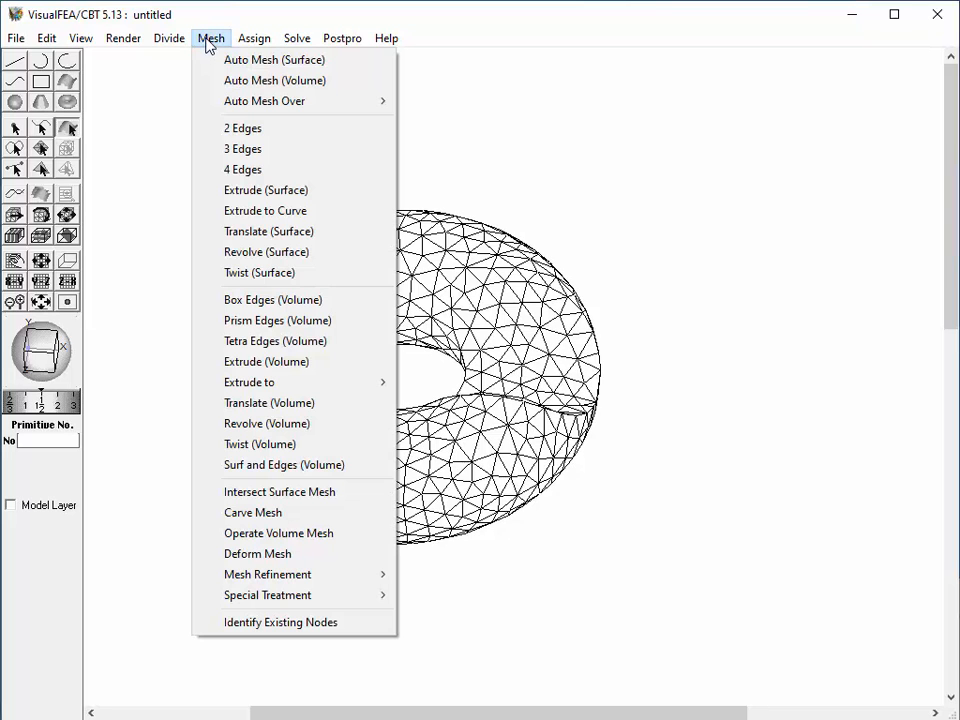
left_click(221, 80)
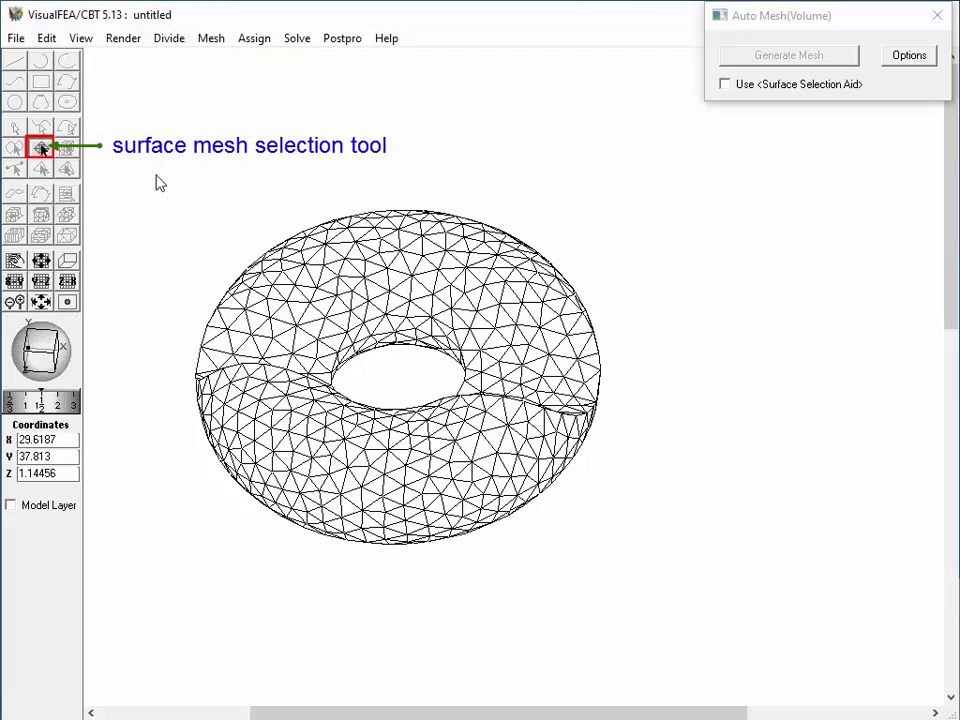
left_click_drag(156, 175, 680, 556)
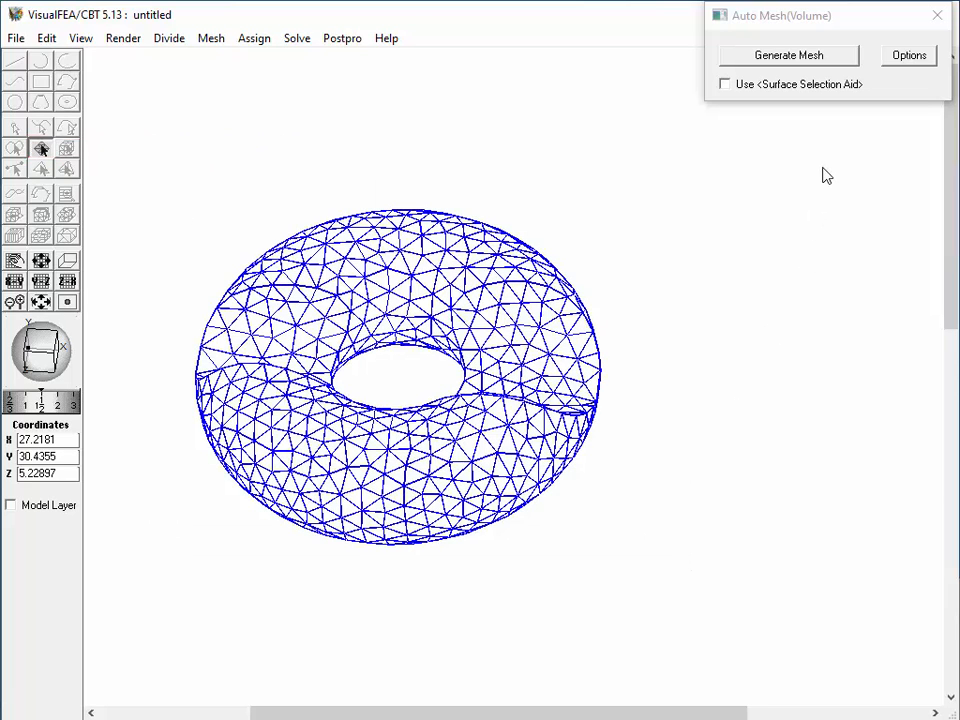
left_click(793, 57)
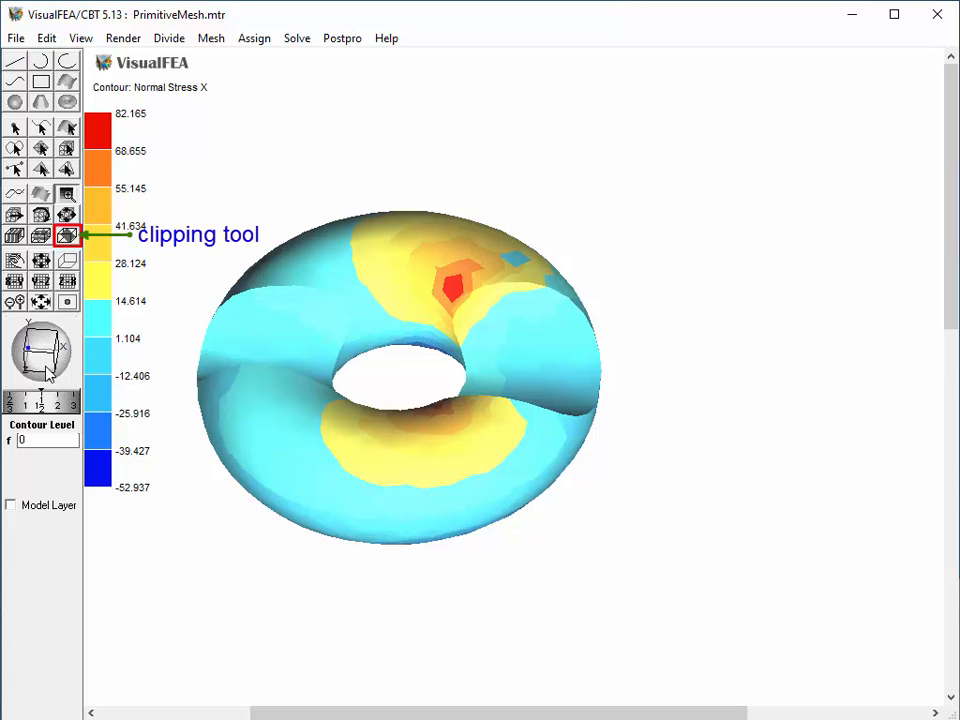
- Clip the Normal Stress X contour model and examine its interior by moving clipping planes crosswise and lengthwise through the grooved torus
left_click(67, 236)
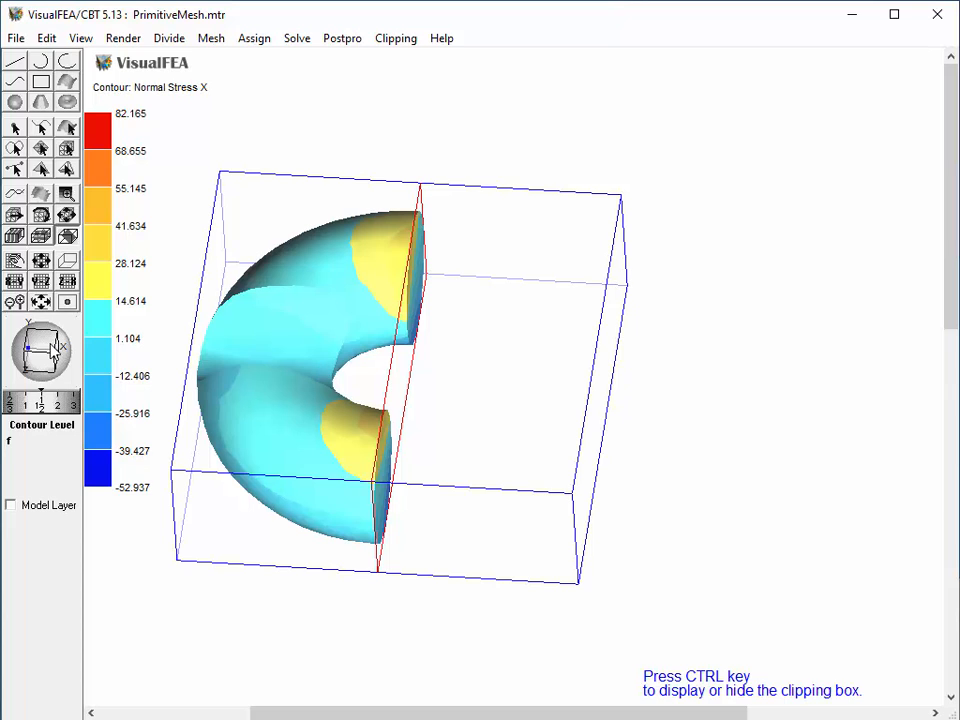
left_click_drag(47, 341, 36, 341)
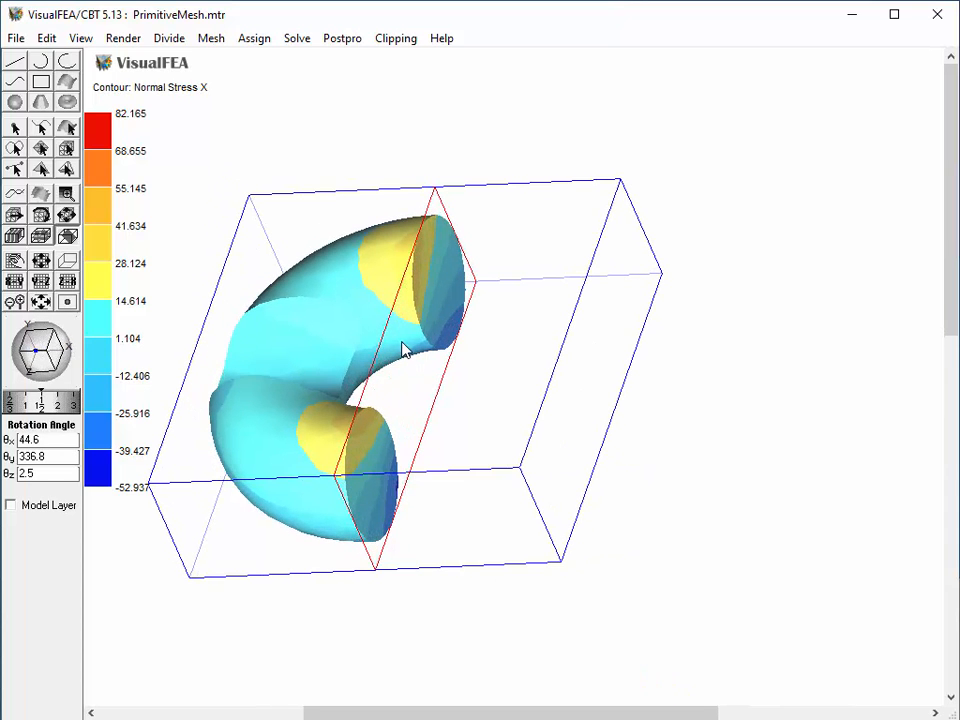
left_click_drag(407, 356, 306, 370, "ctrl")
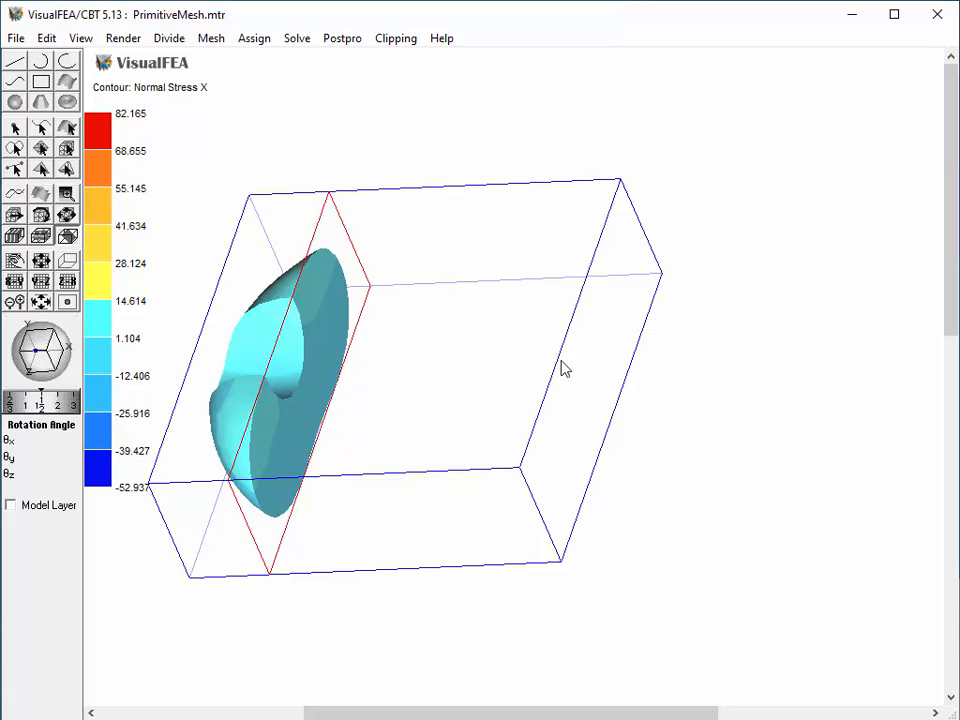
left_click(565, 335)
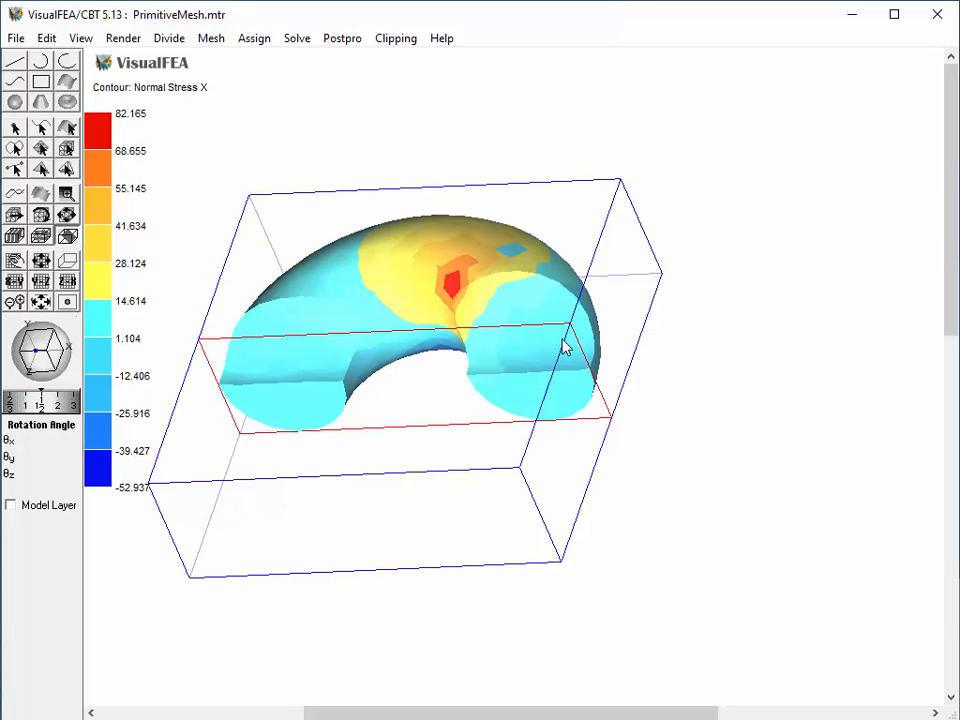
left_click_drag(472, 346, 391, 470, "ctrl")
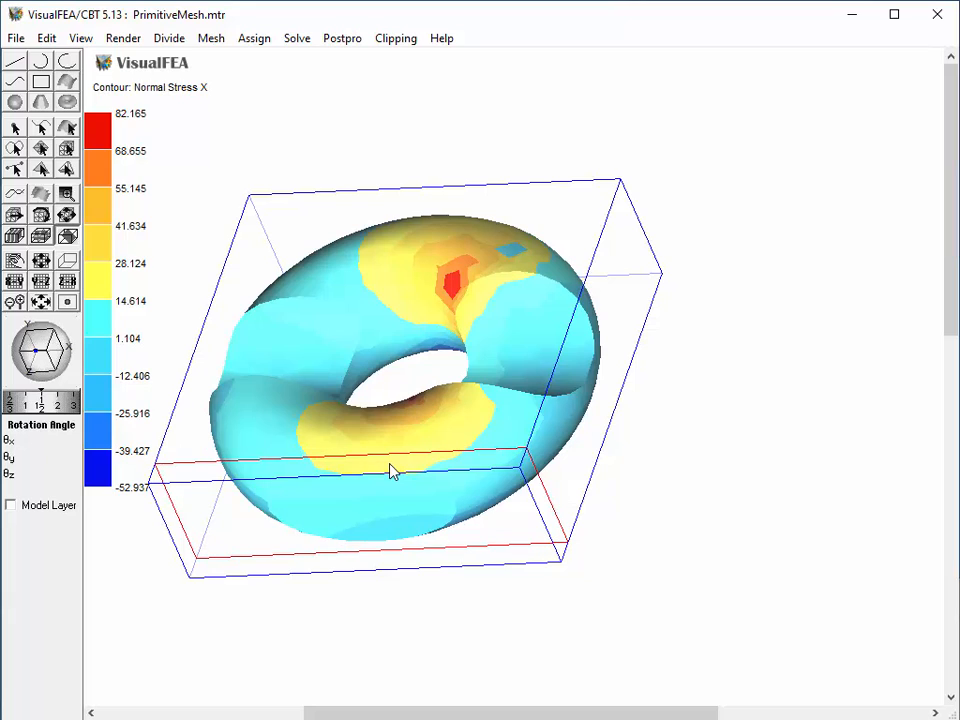